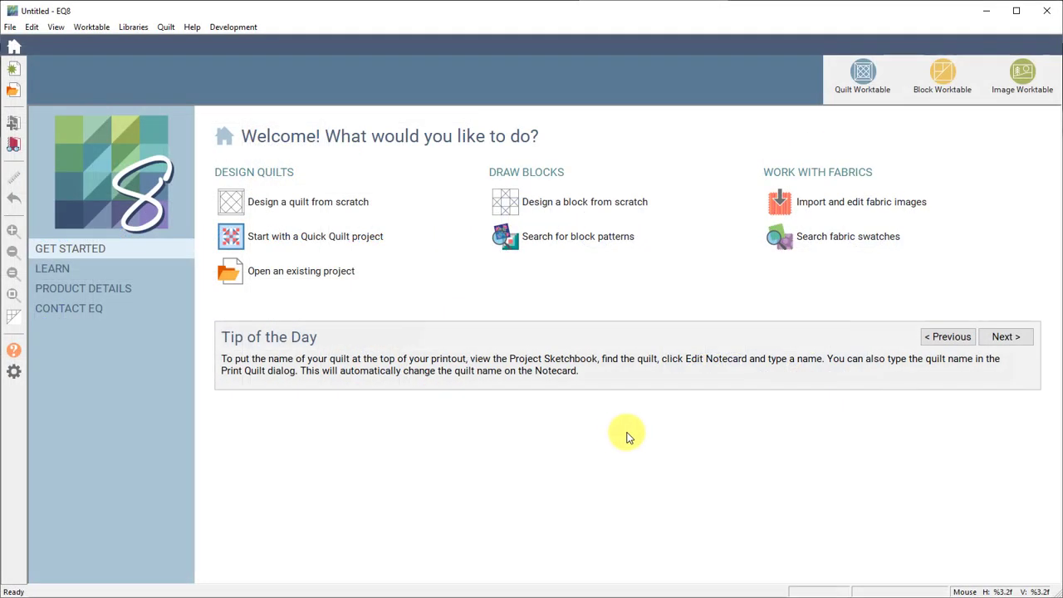
Open the DJ2_Progress Chart-MASTER.PJ8 project and edit its Dear Jane Progress Chart quilt.
click(274, 279)
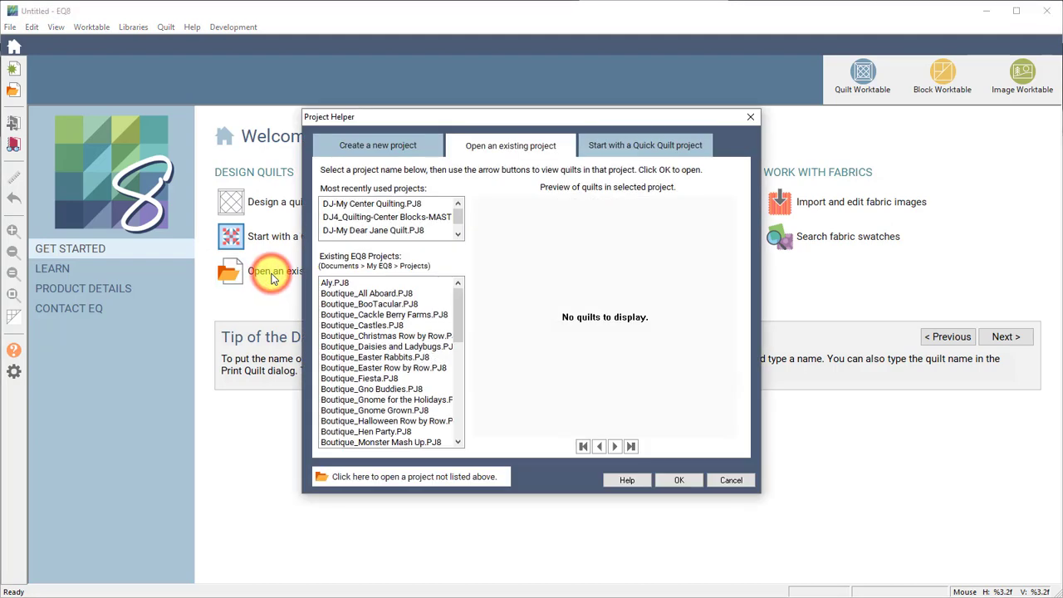
drag(457, 299, 455, 365)
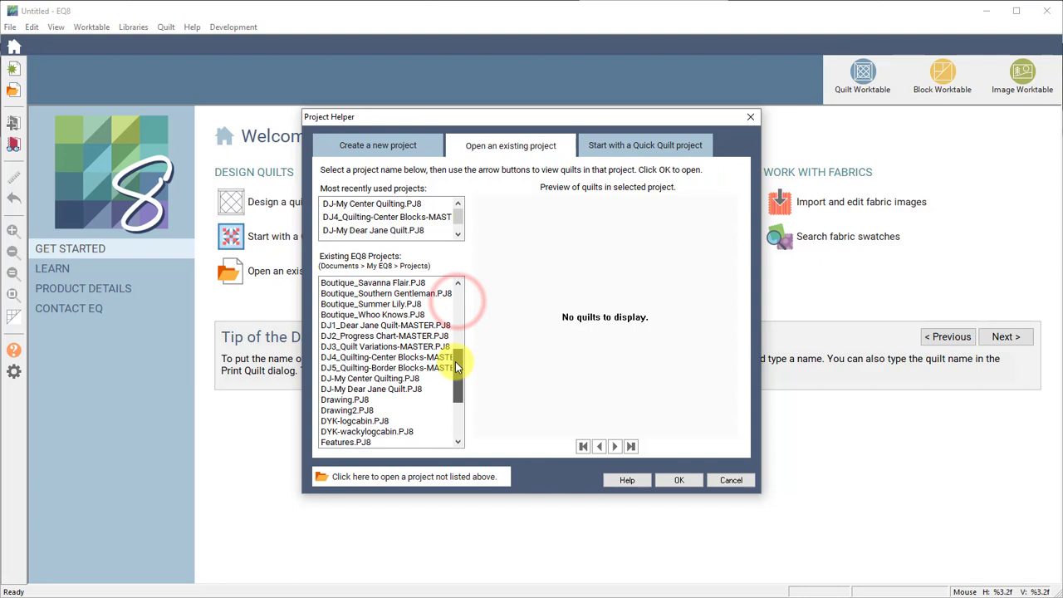
click(347, 337)
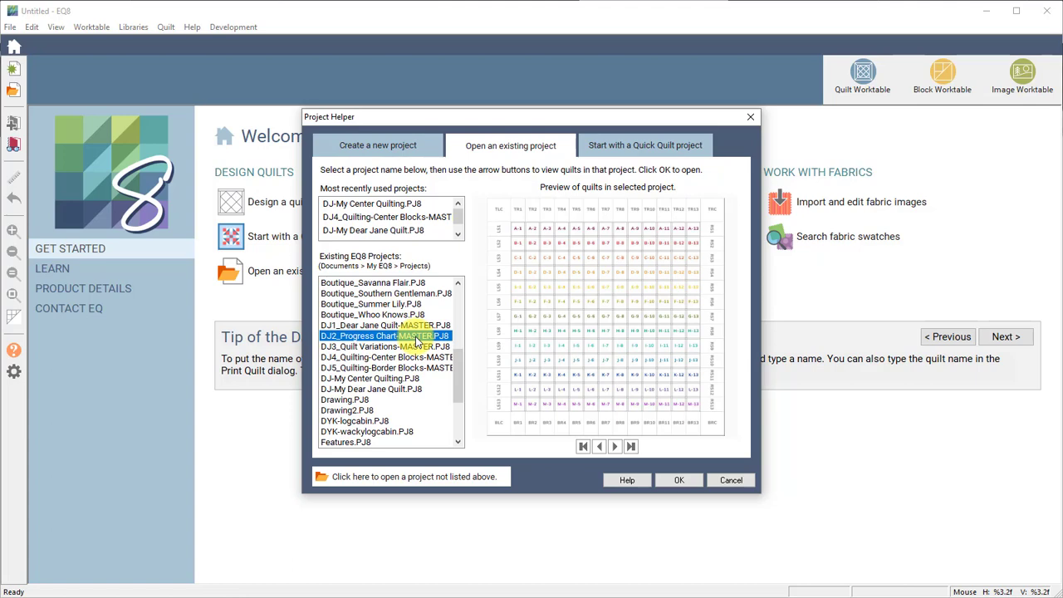
click(672, 480)
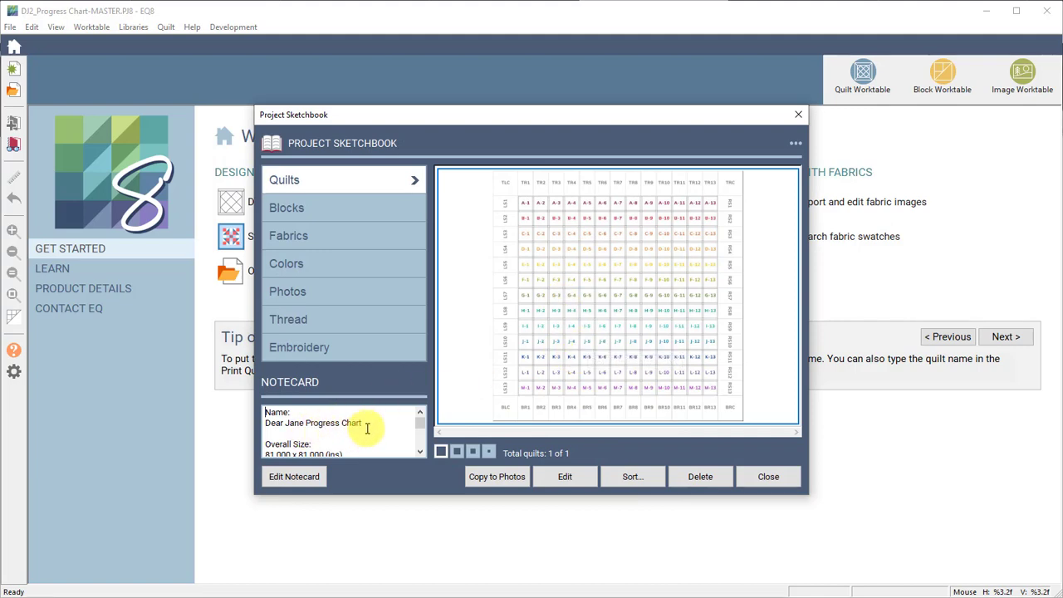
click(565, 477)
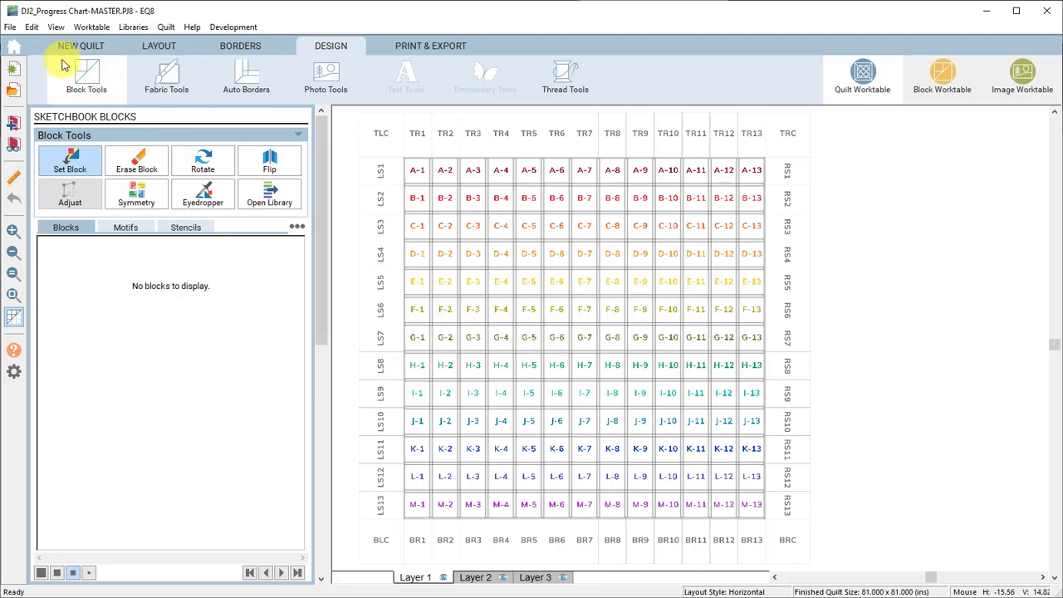
Save the project under the new name 'DJ-My Progress Chart'.
click(10, 27)
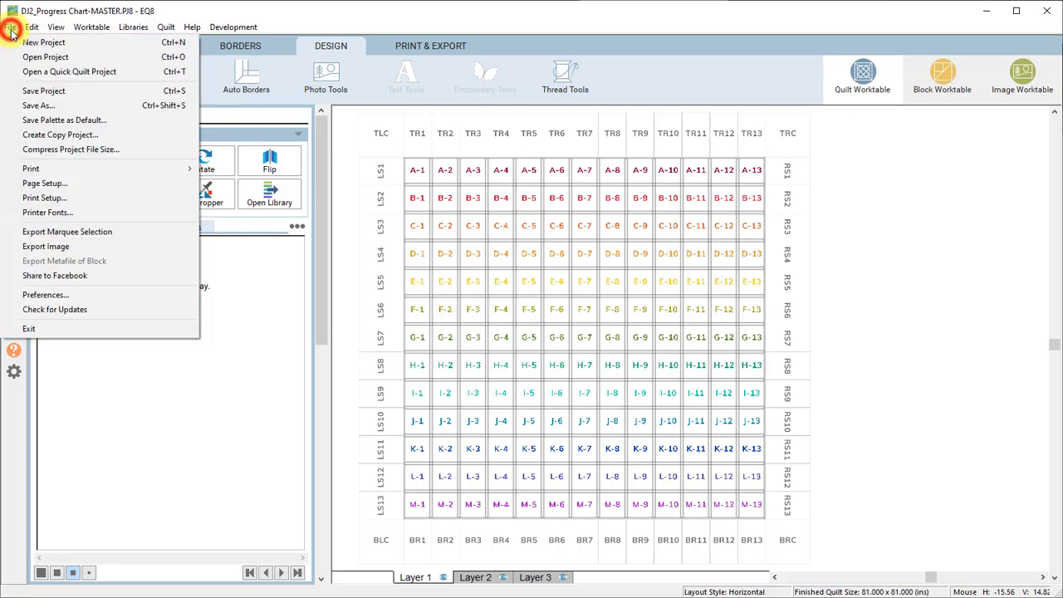
click(43, 105)
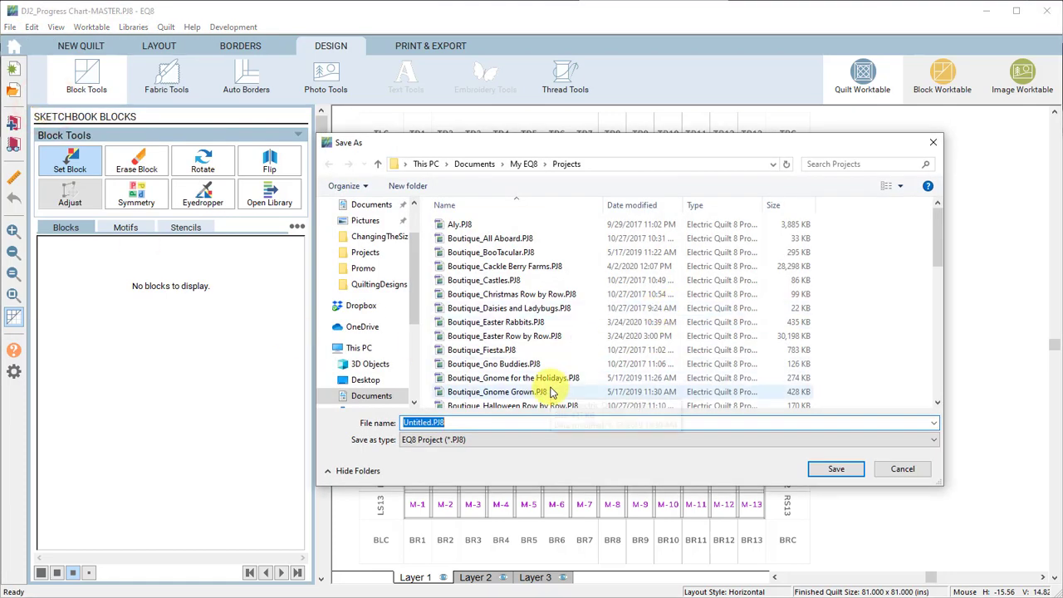
text(DJ)
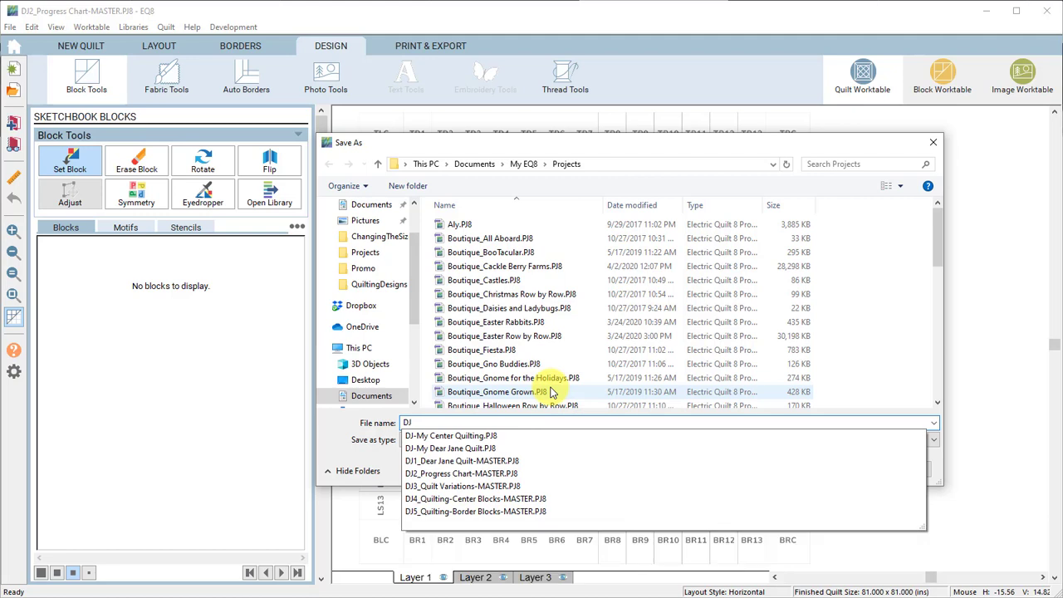
text(-My Pro)
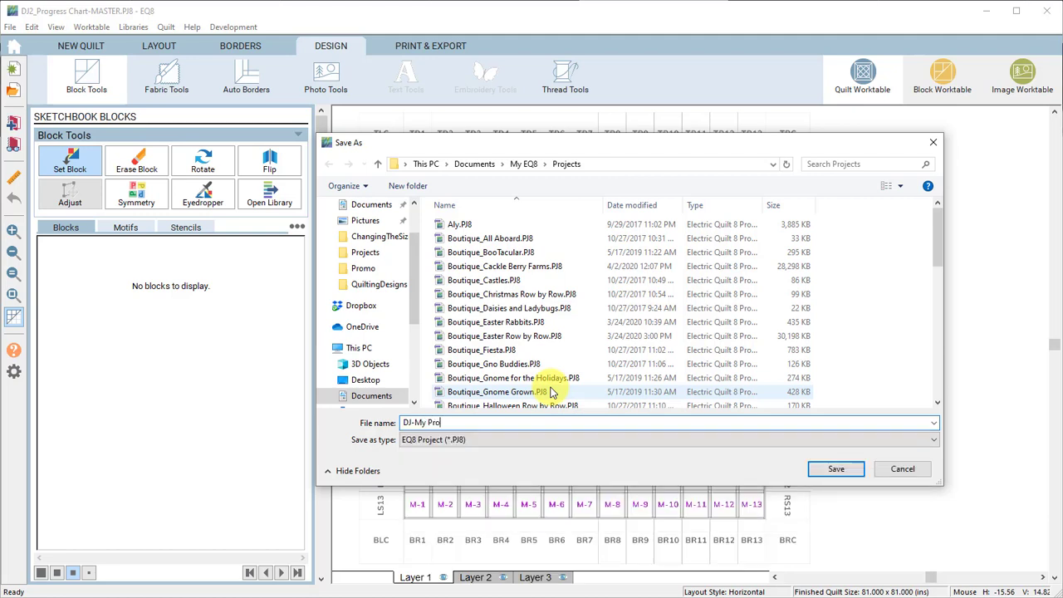
text(gress Chart)
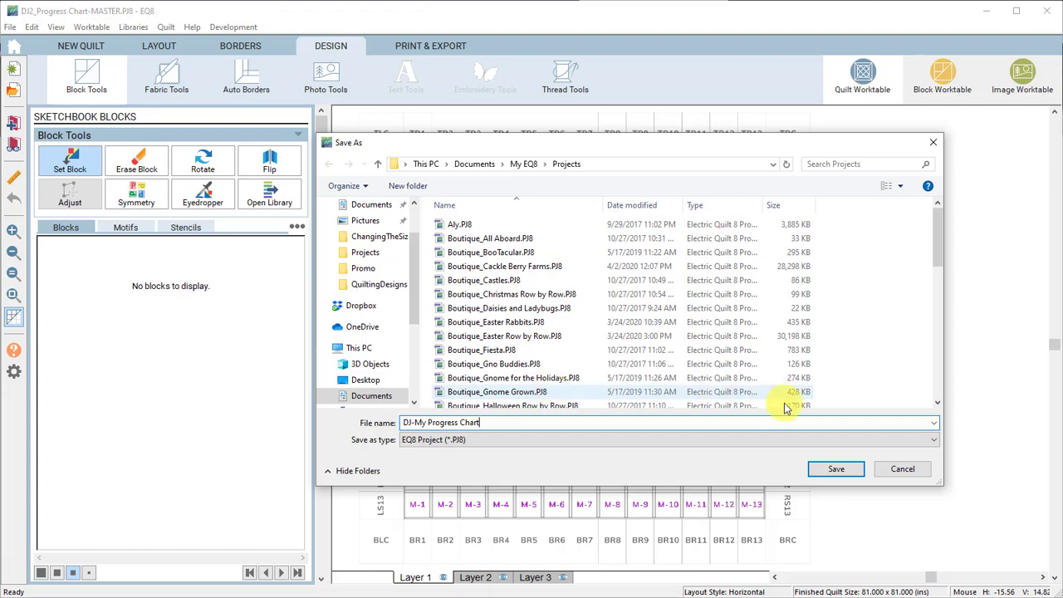
click(833, 471)
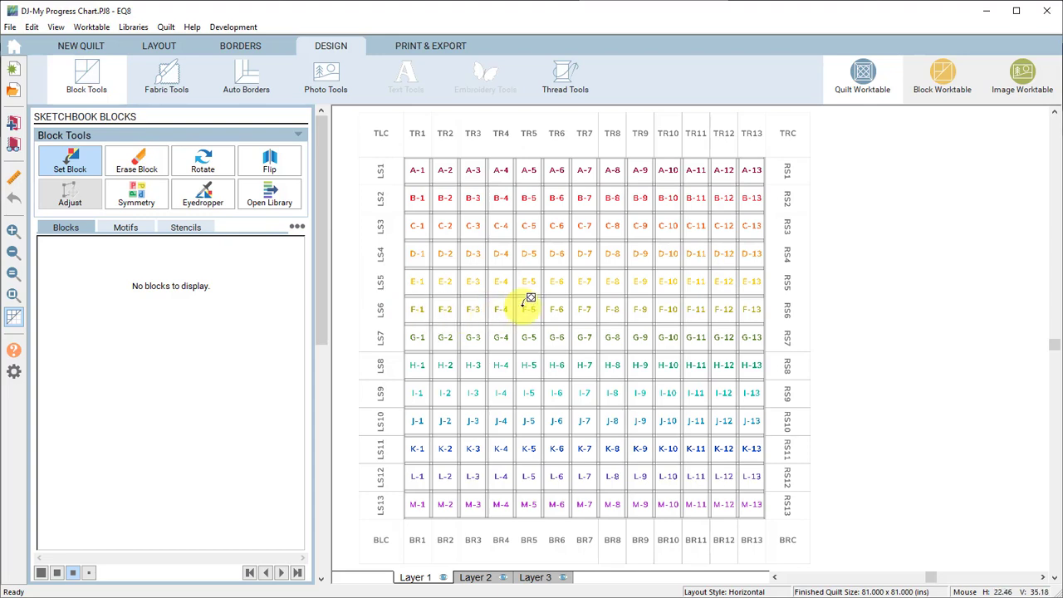
On the Image Worktable, start an image import and select DJ_L5.jpg from the Images folder.
click(1019, 78)
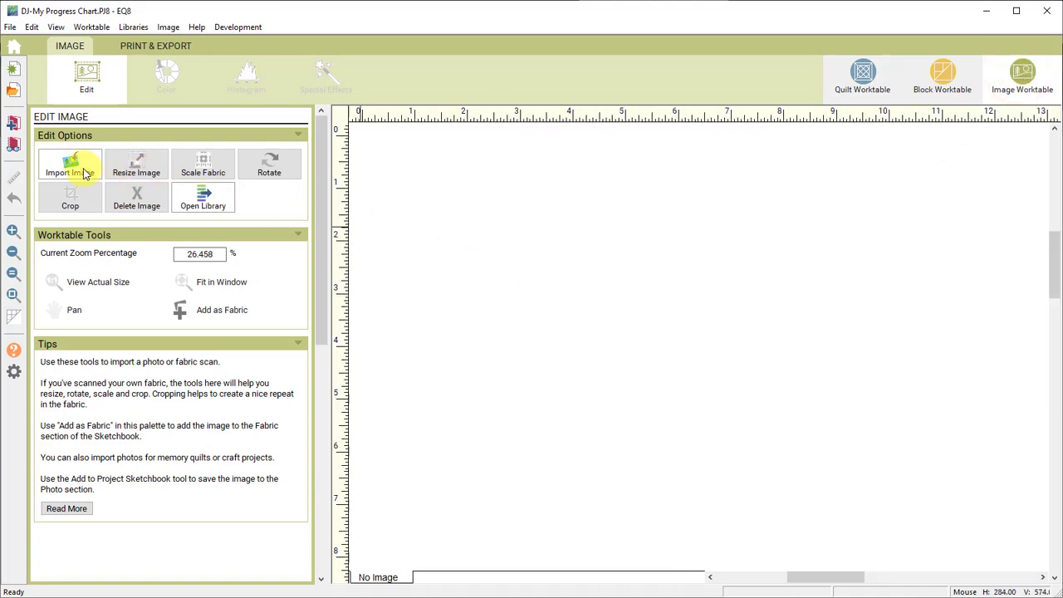
click(81, 169)
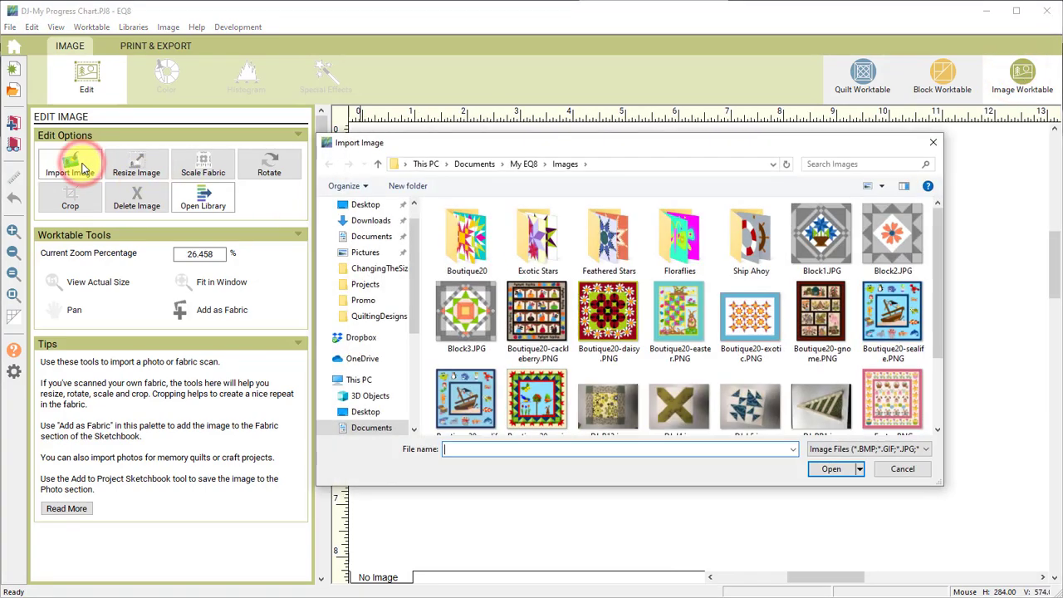
scroll(647, 299, down, 3)
click(648, 299)
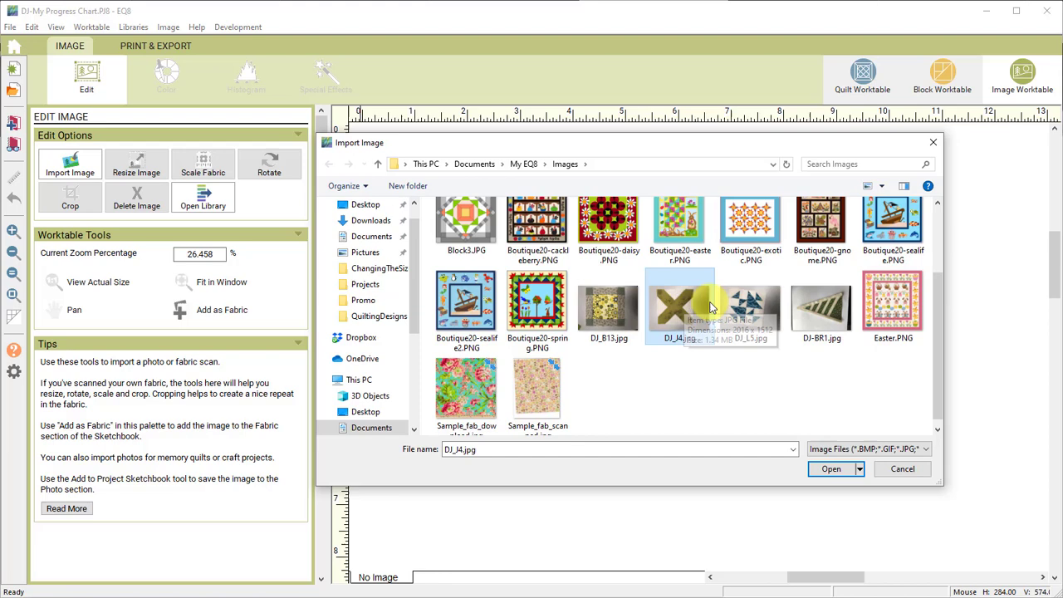
click(750, 304)
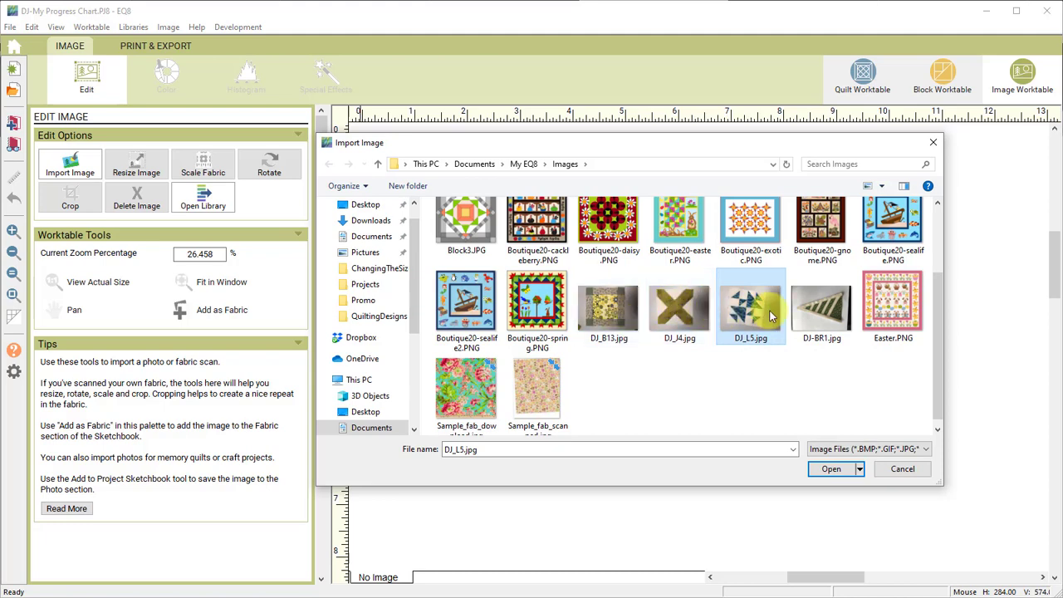
mouse_move(769, 316)
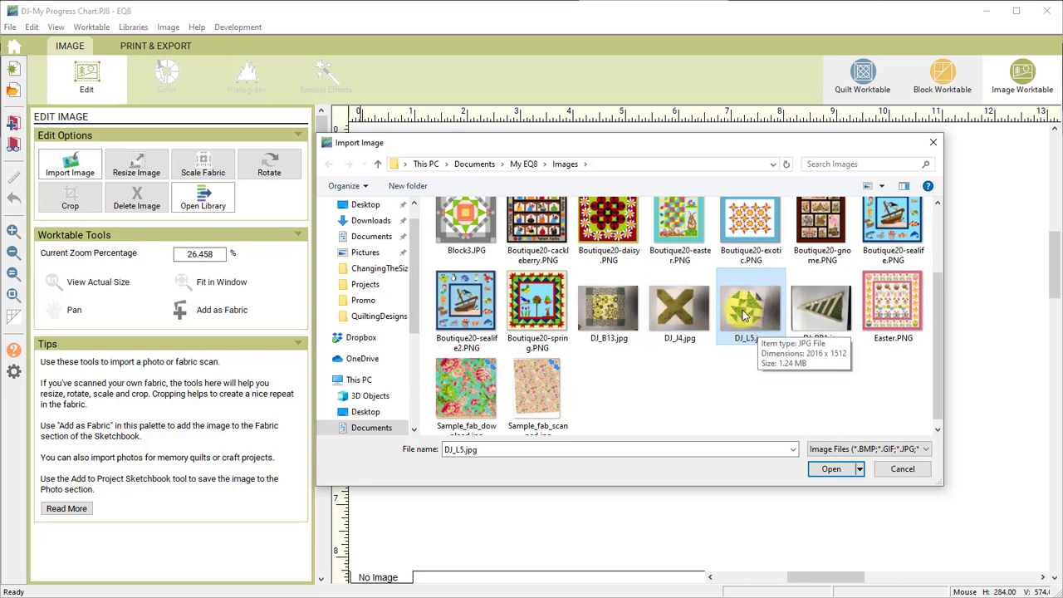
Import DJ_L5.jpg, rotate it 90 degrees, and fit it in the window.
click(831, 469)
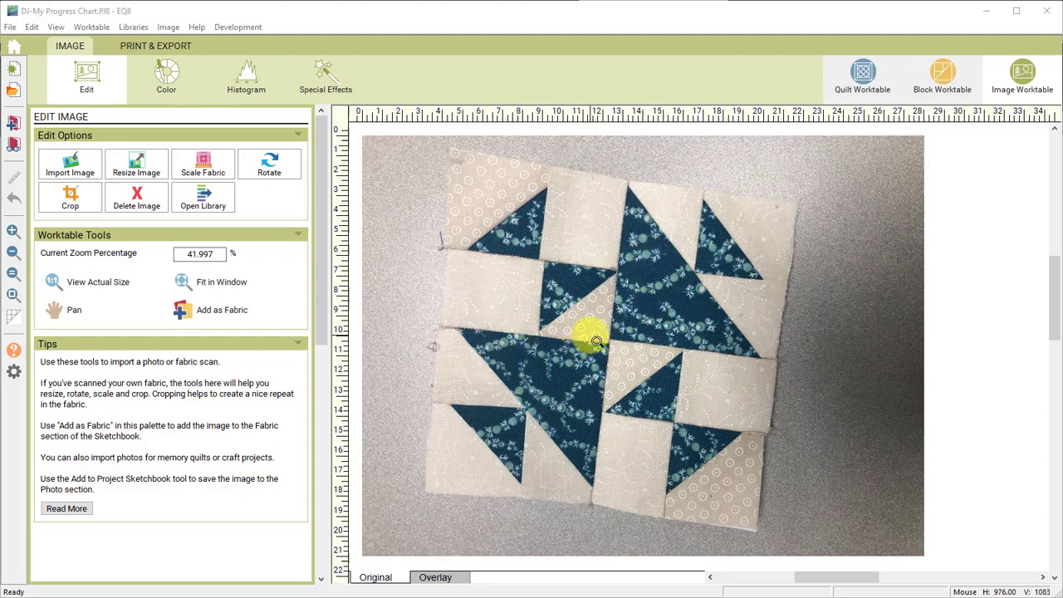
click(275, 169)
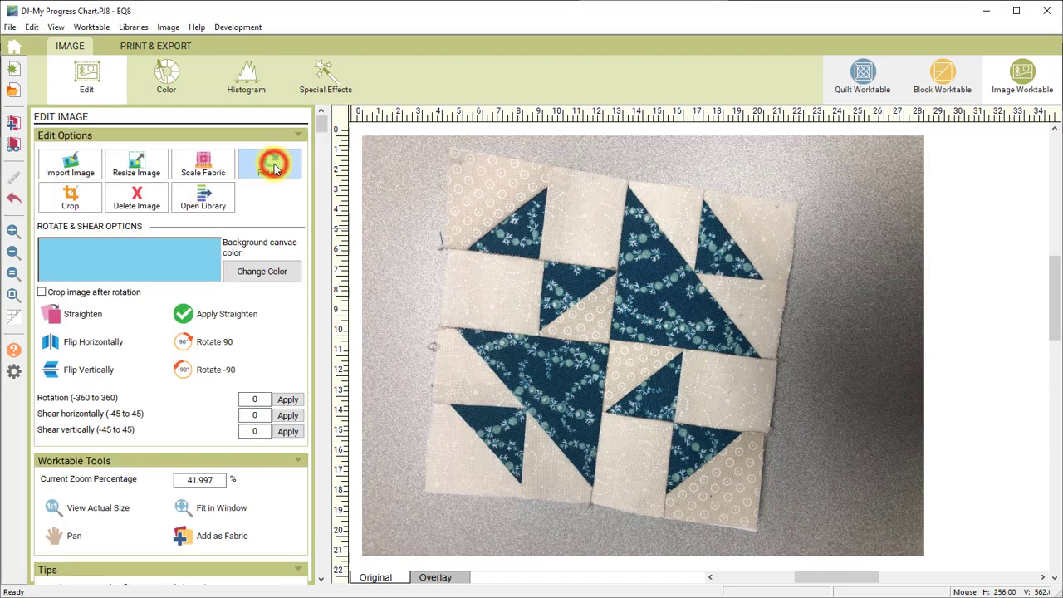
click(217, 347)
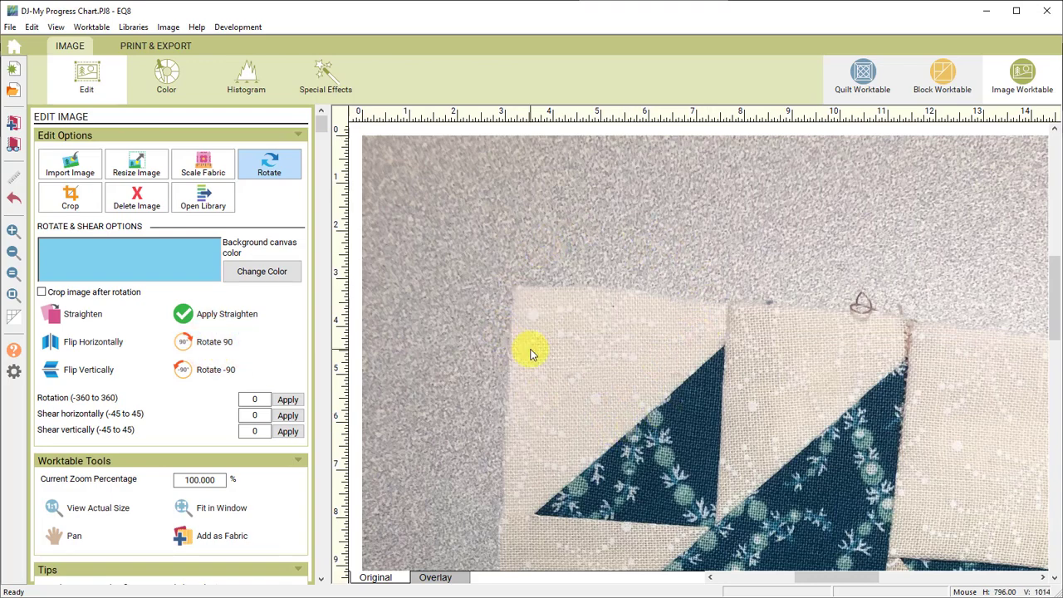
click(220, 510)
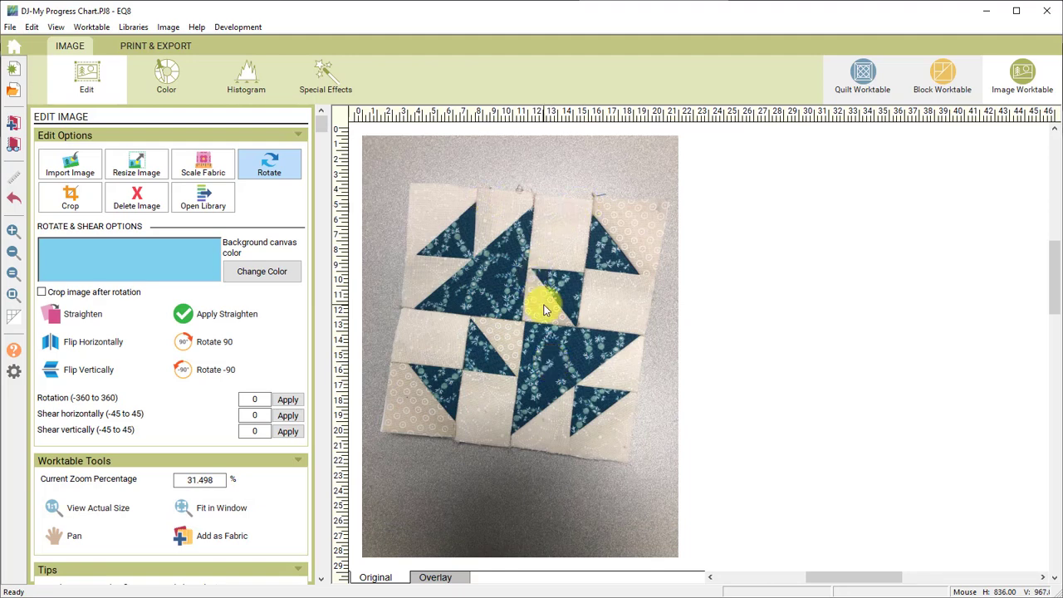
Straighten the block photo along its middle horizontal seam and fit it in view.
click(91, 317)
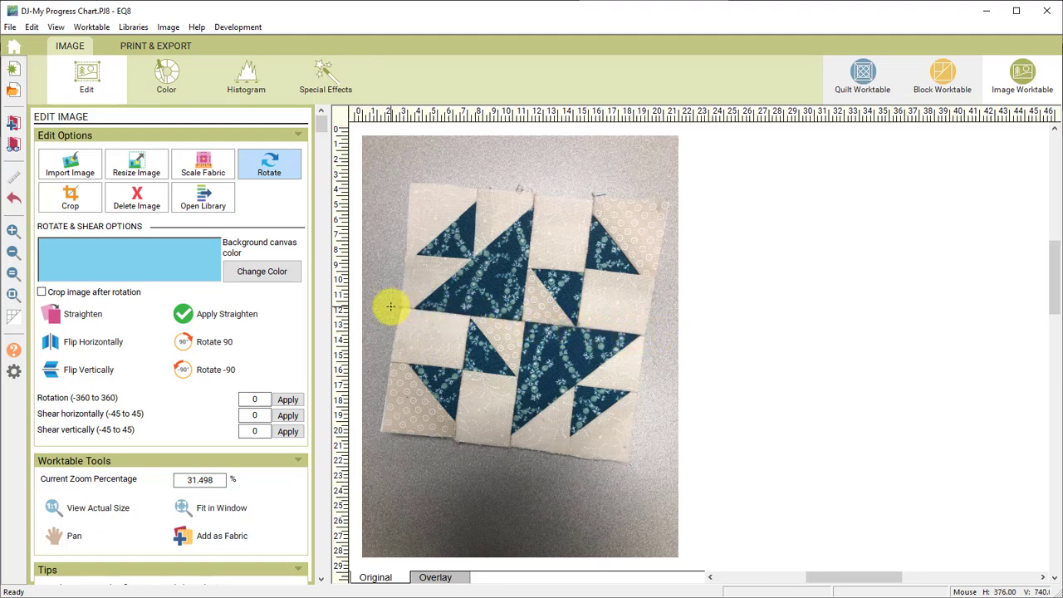
mouse_move(391, 306)
mouse_down()
mouse_move(541, 308)
mouse_move(660, 337)
mouse_up()
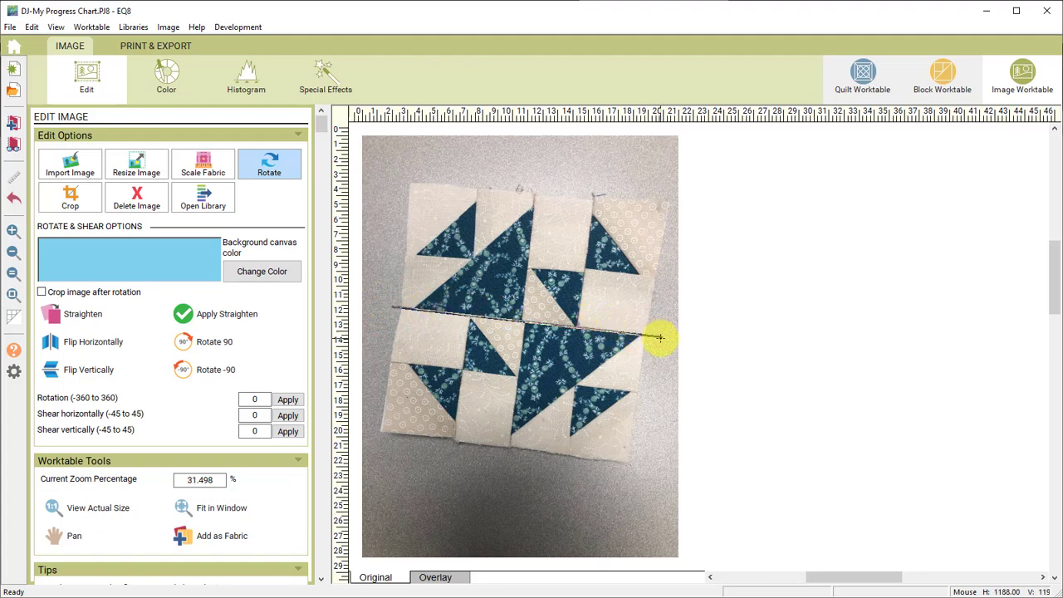
click(199, 317)
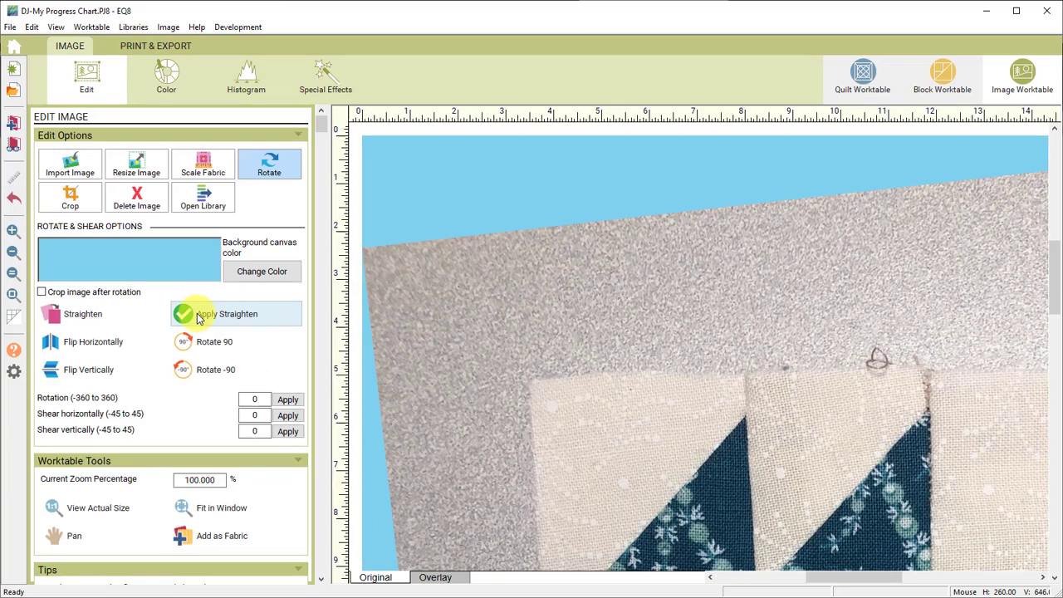
click(218, 511)
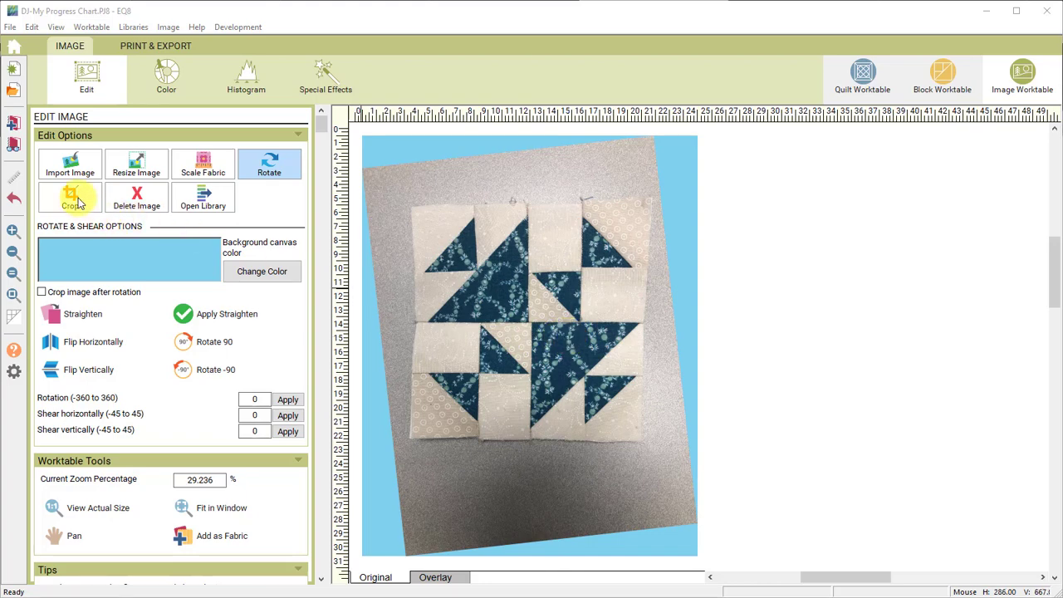
Crop the photo on all four sides to just the block, about 15.095 × 15.011 in.
click(73, 197)
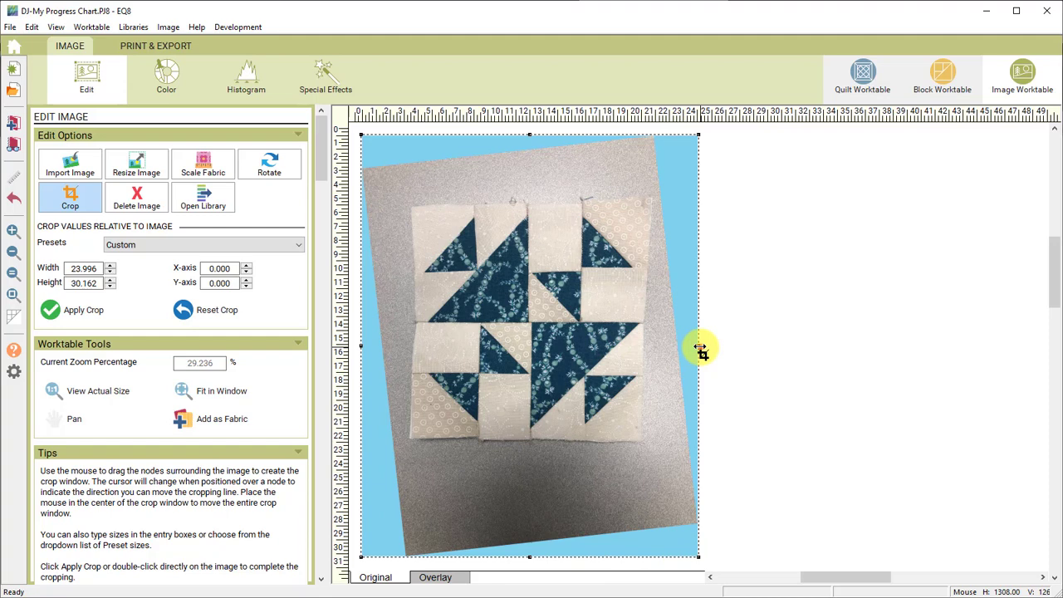
drag(700, 347, 638, 349)
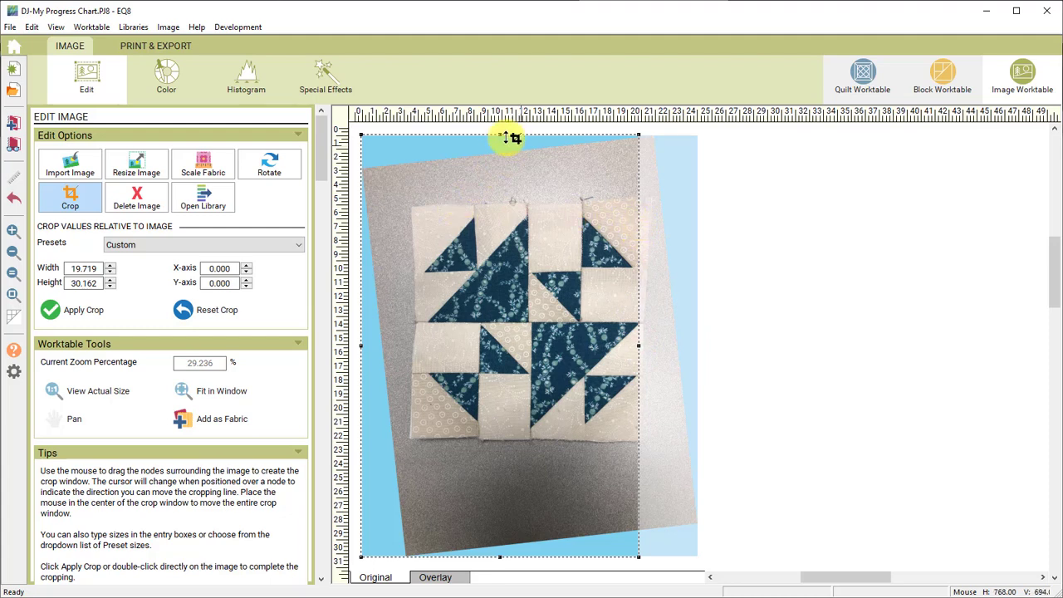
drag(503, 135, 505, 217)
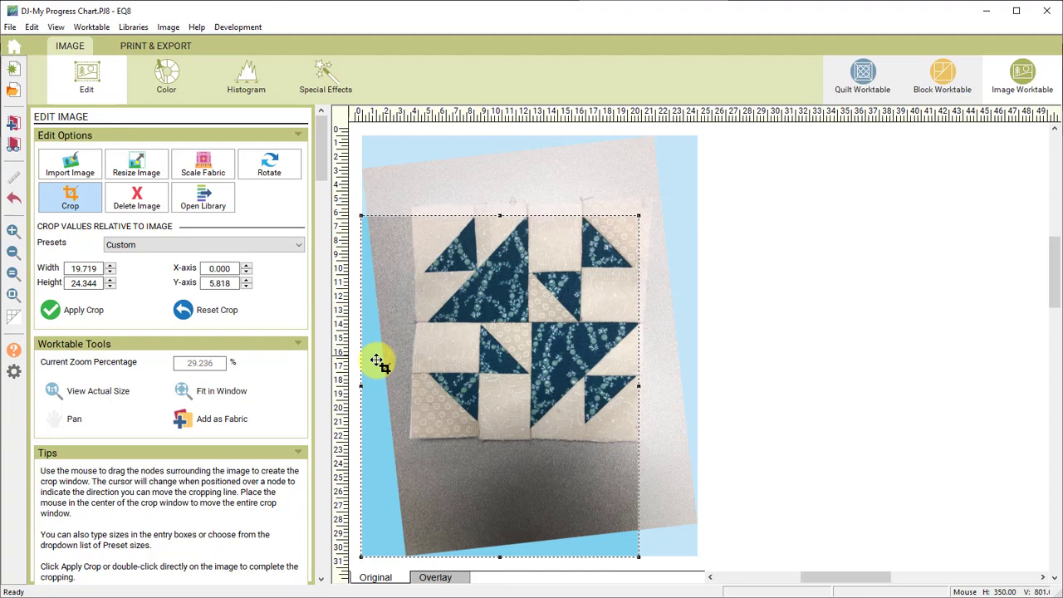
drag(361, 387, 423, 392)
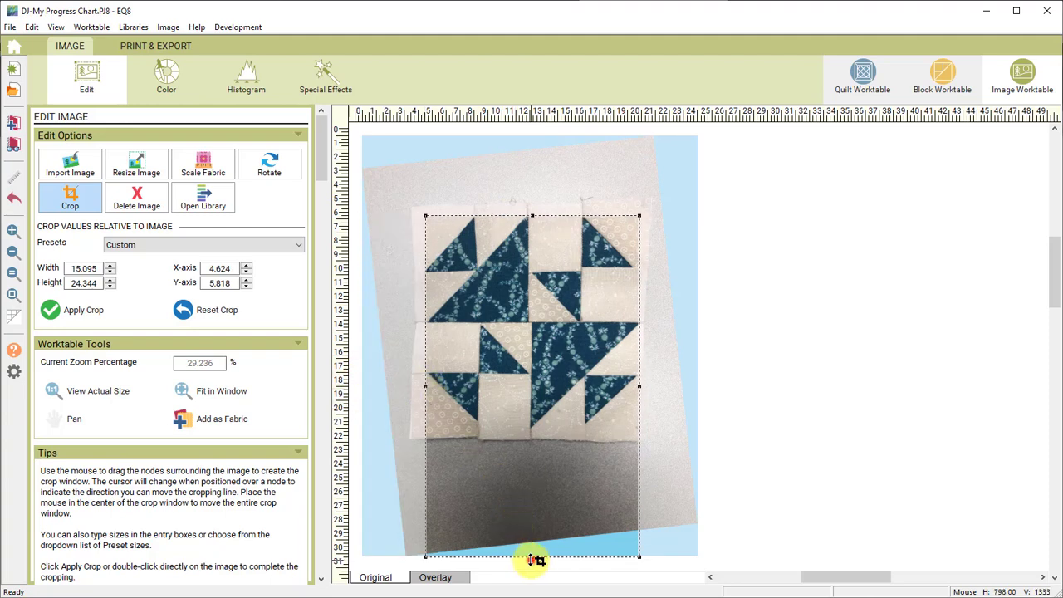
drag(532, 559, 536, 430)
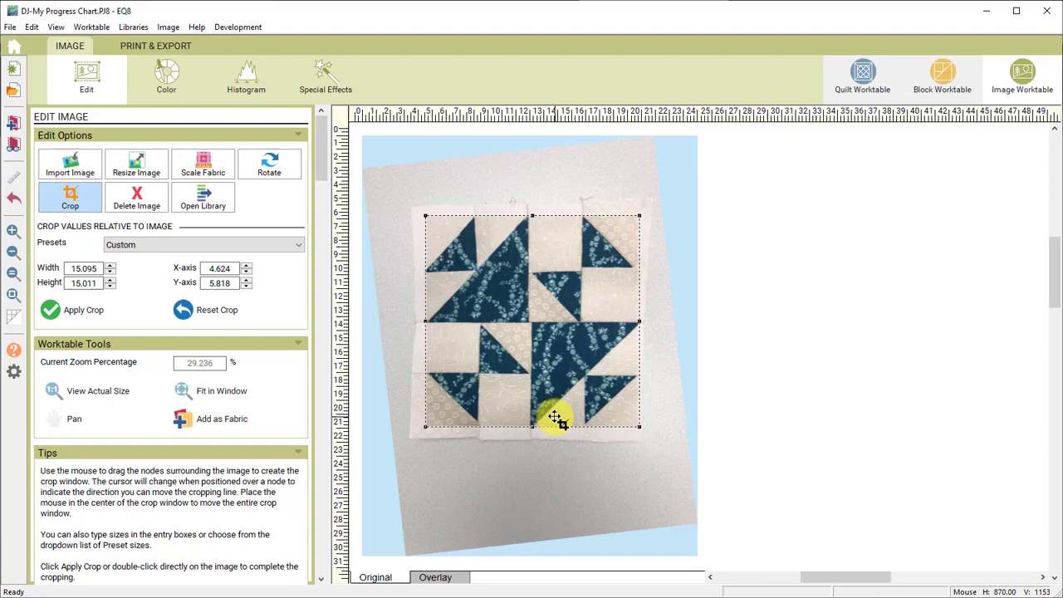
click(52, 313)
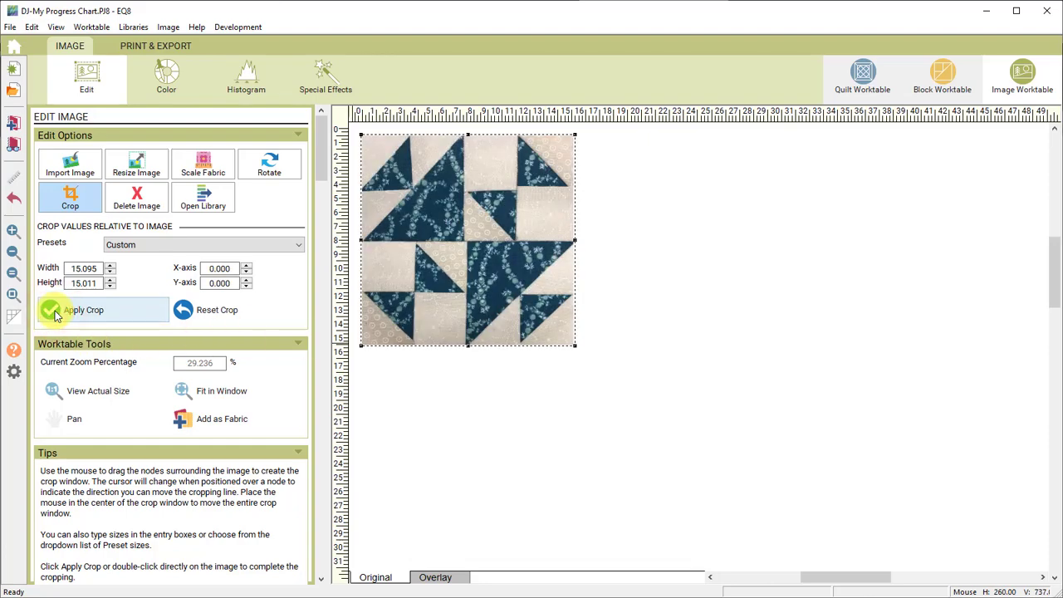
click(215, 392)
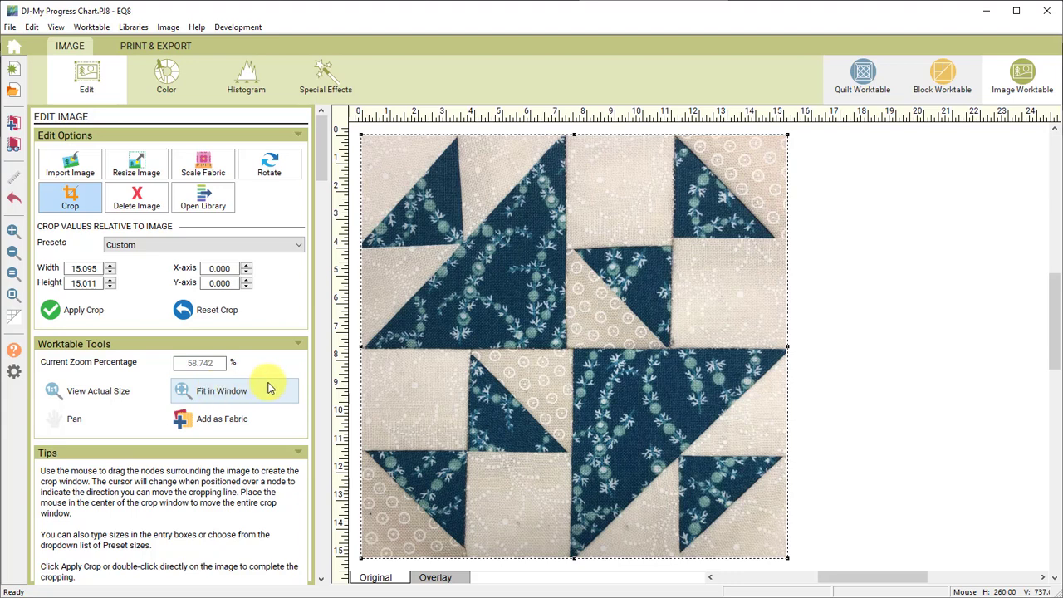
In Resize Image, enter a 4.5-inch width so the height updates to 4.472.
click(143, 169)
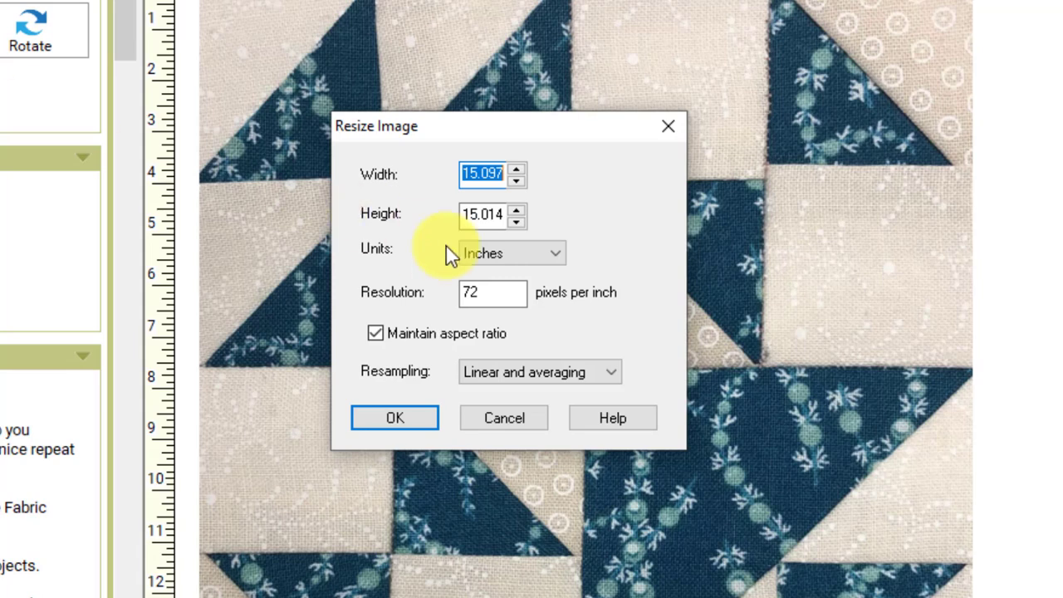
double_click(509, 296)
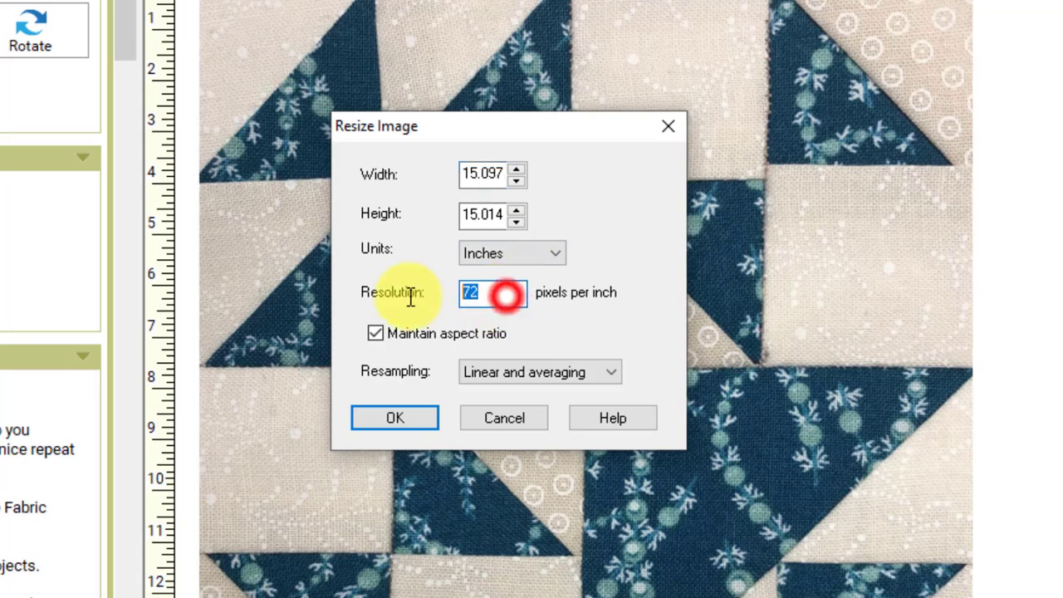
click(515, 296)
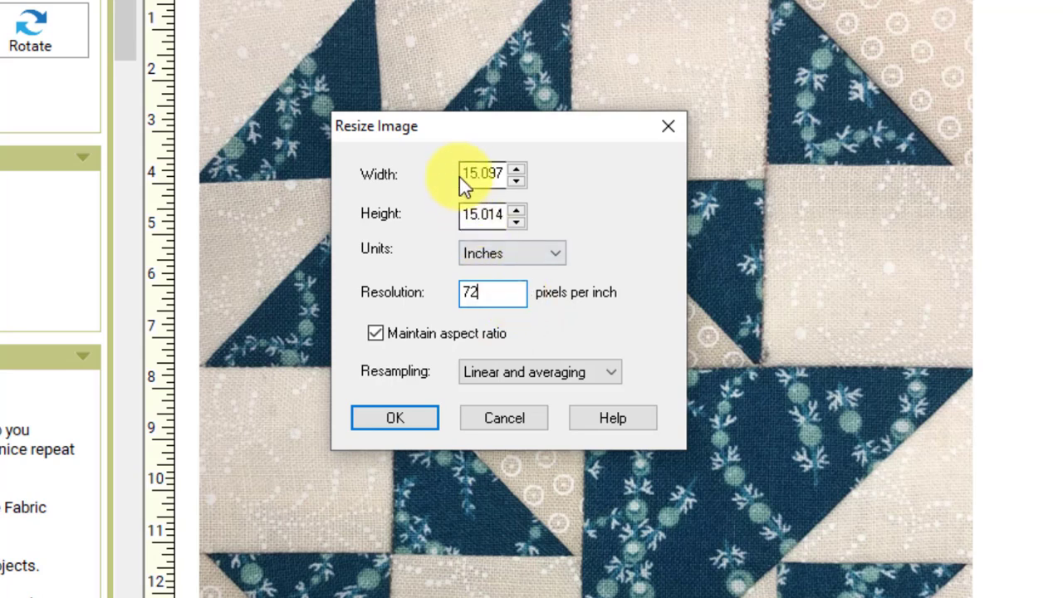
drag(461, 172, 530, 176)
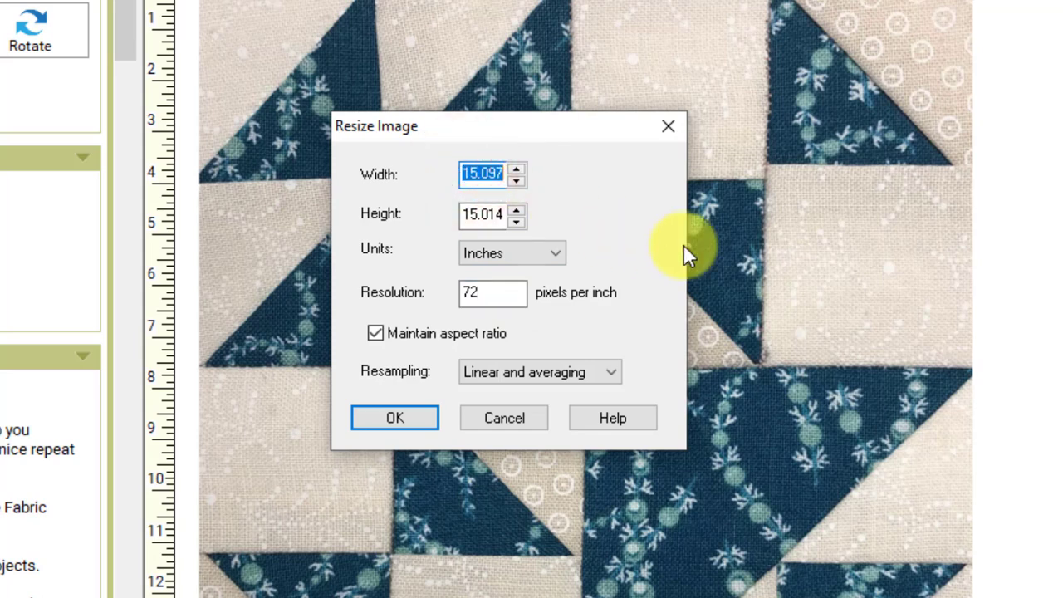
text(4.5)
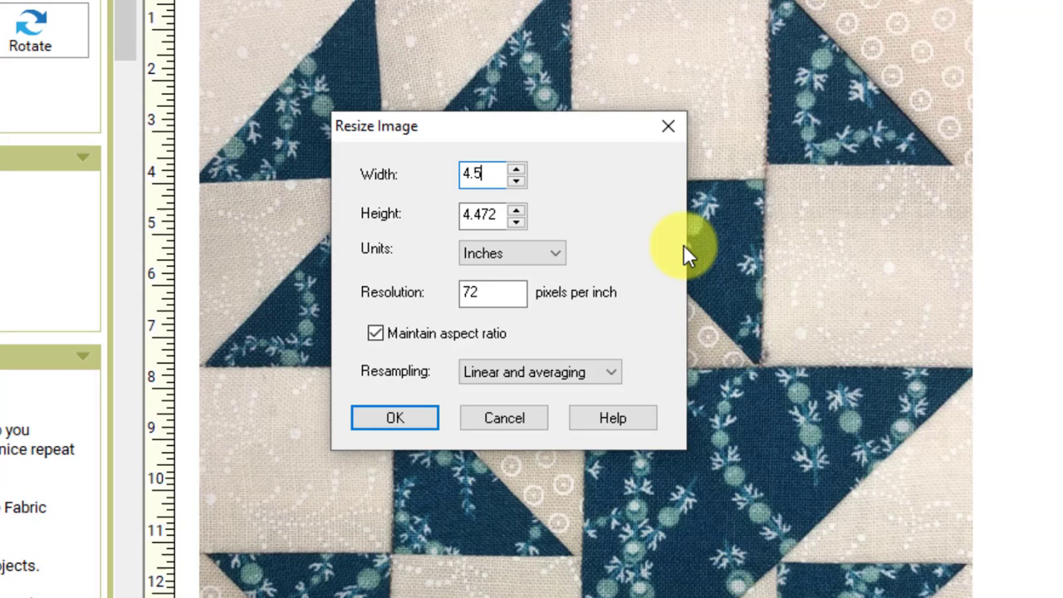
key(Tab)
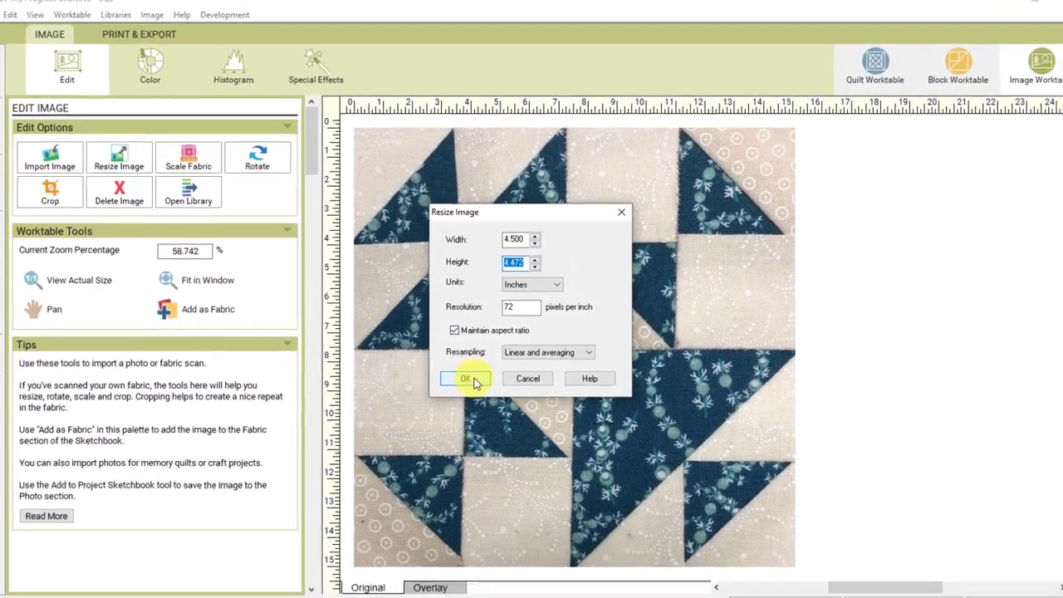
Apply the 4.5-inch resize, add the photo to the Project Sketchbook, and return to the quilt.
click(472, 380)
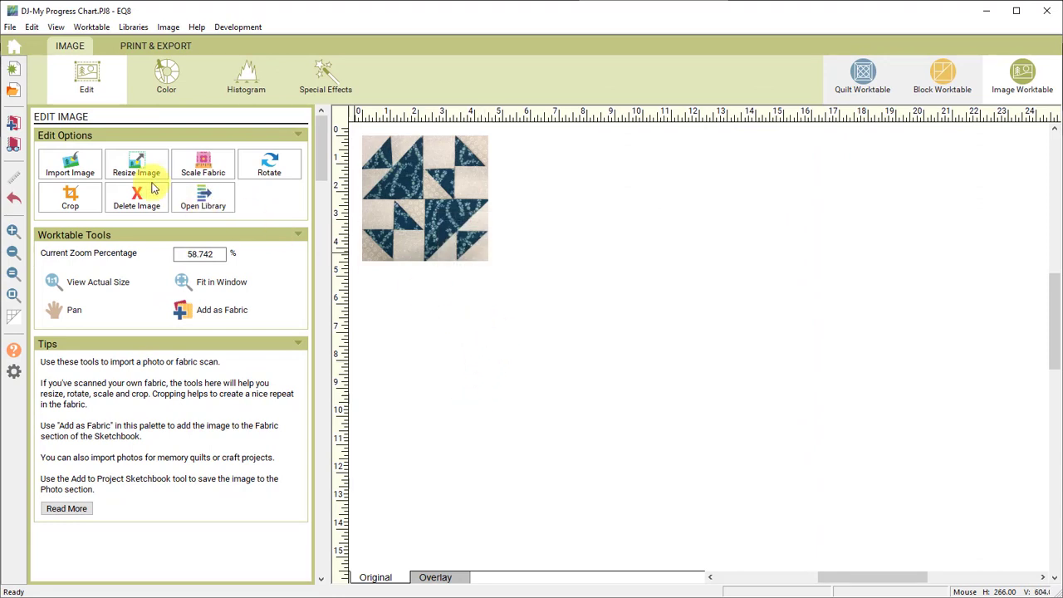
click(12, 125)
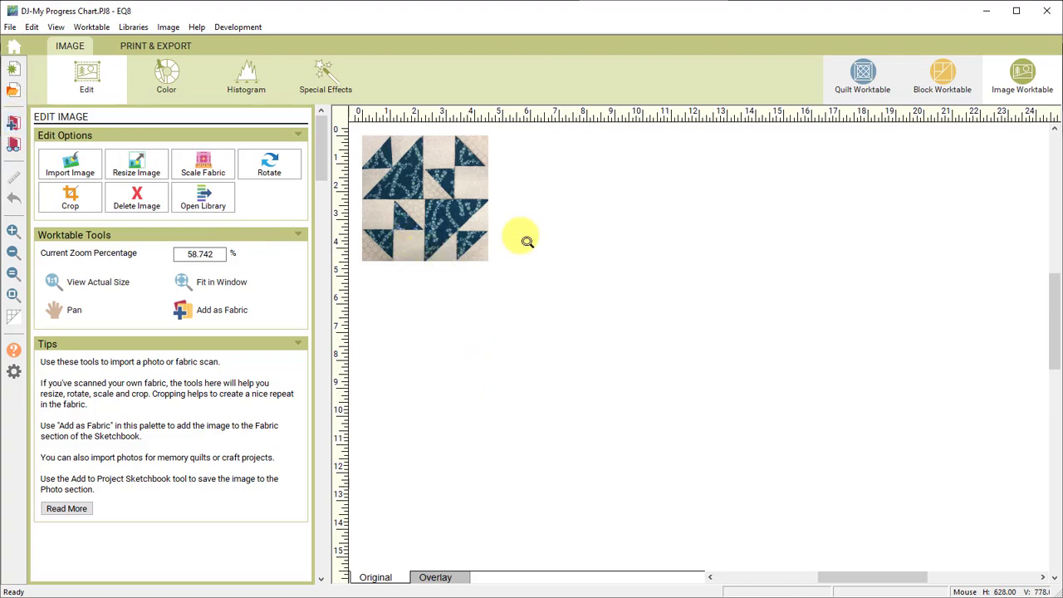
click(860, 79)
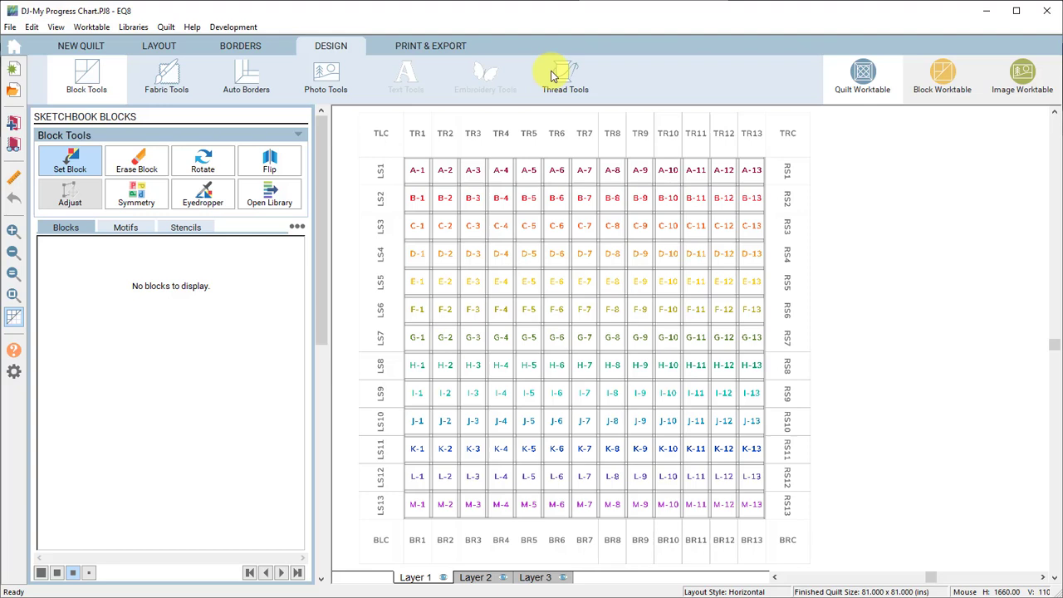
Find the DJ_L5 block photo in Sketchbook Photos and set it into chart cell L-5.
click(327, 79)
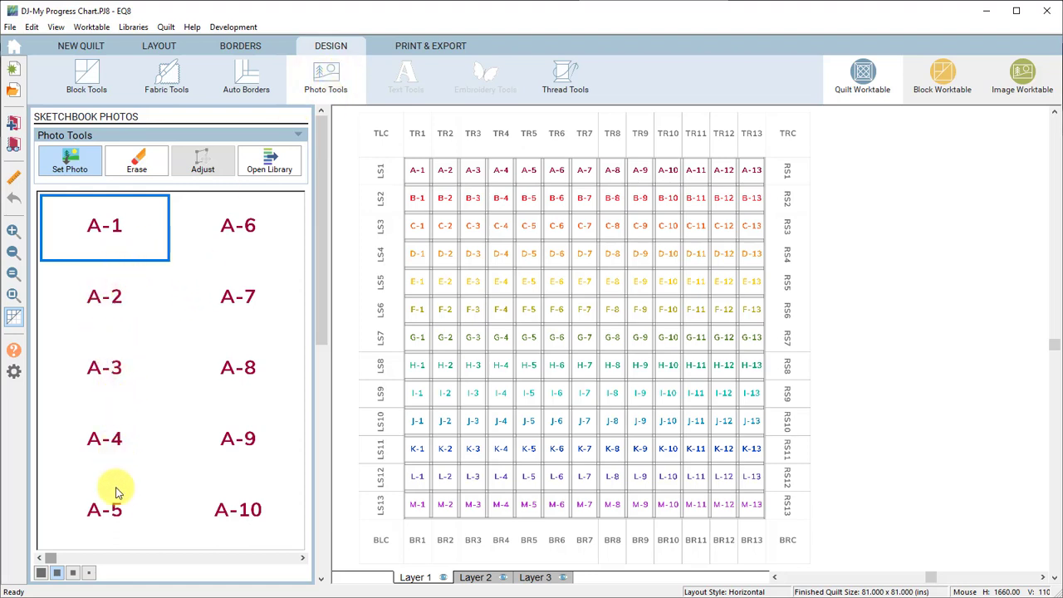
click(240, 507)
click(241, 431)
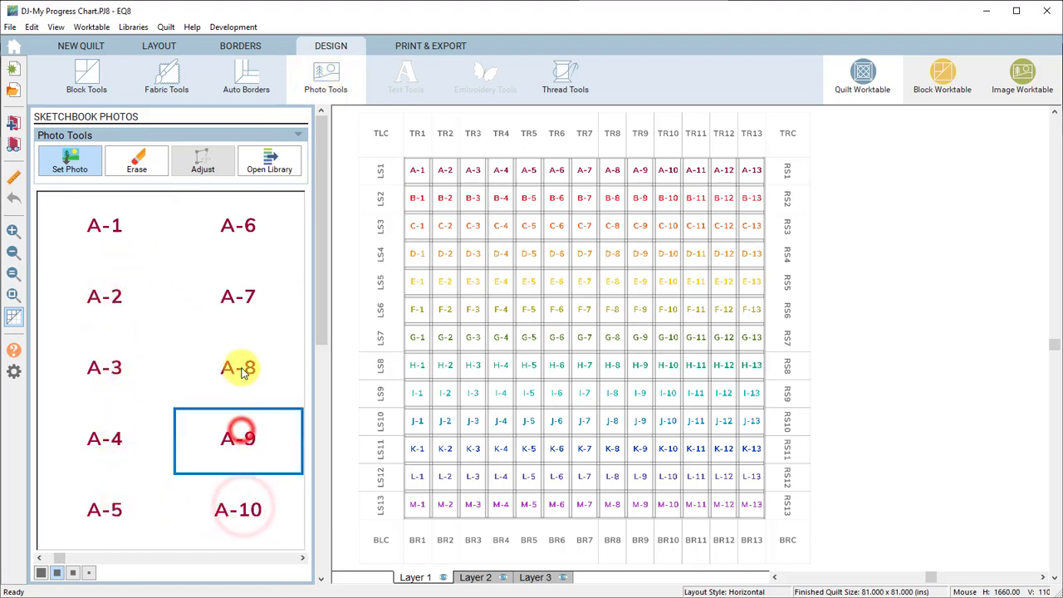
click(240, 370)
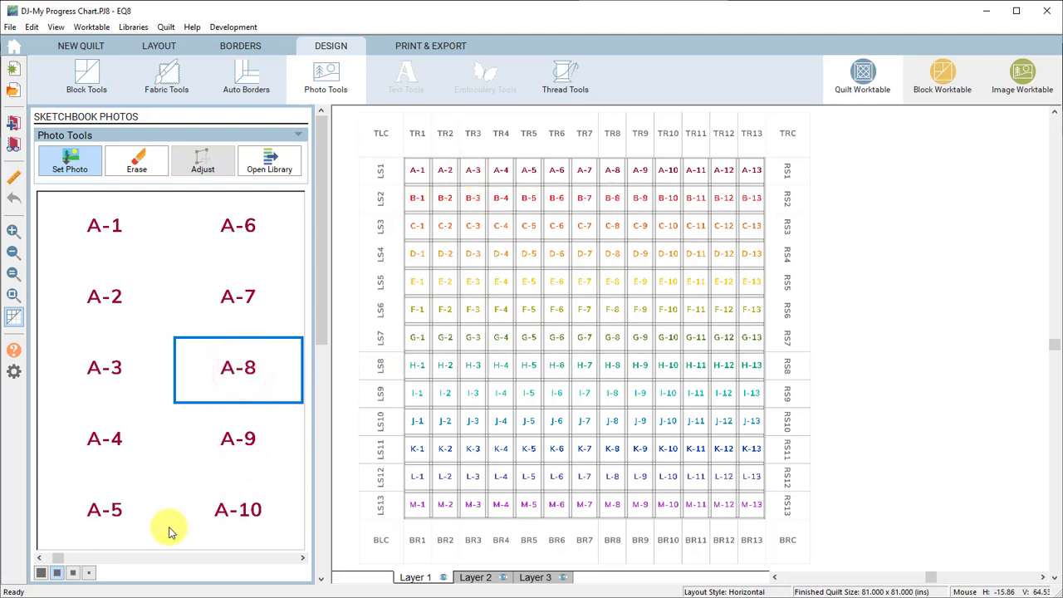
click(114, 514)
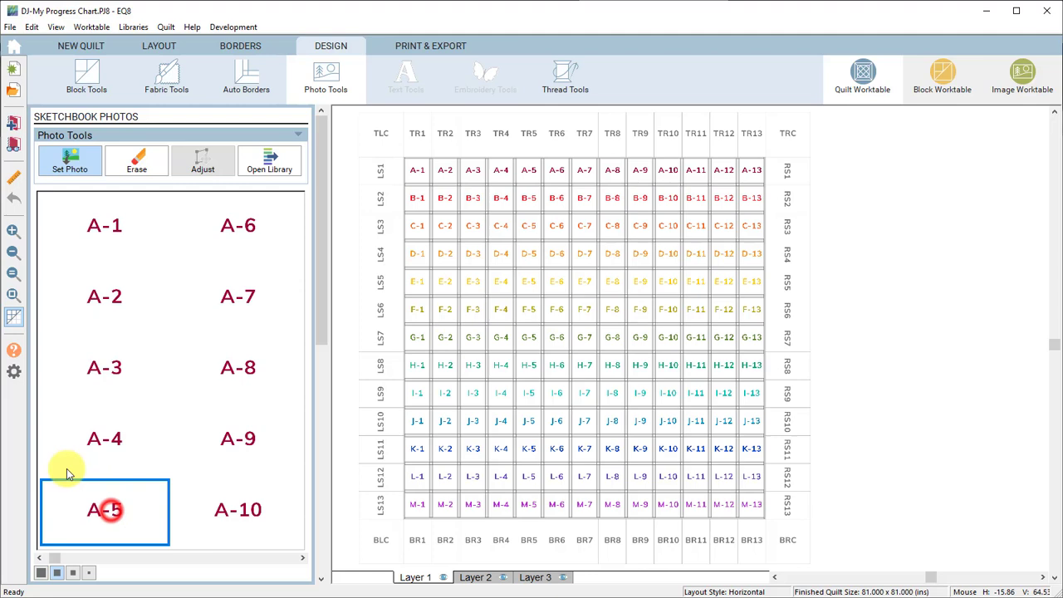
mouse_move(58, 556)
mouse_down()
mouse_move(255, 571)
mouse_move(290, 560)
mouse_move(301, 575)
mouse_up()
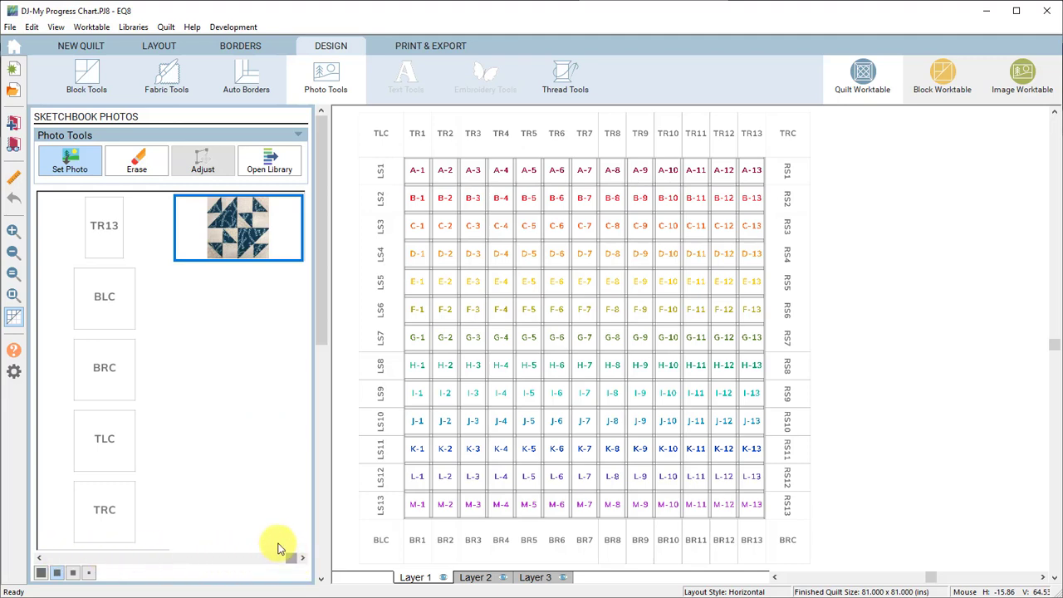
click(244, 230)
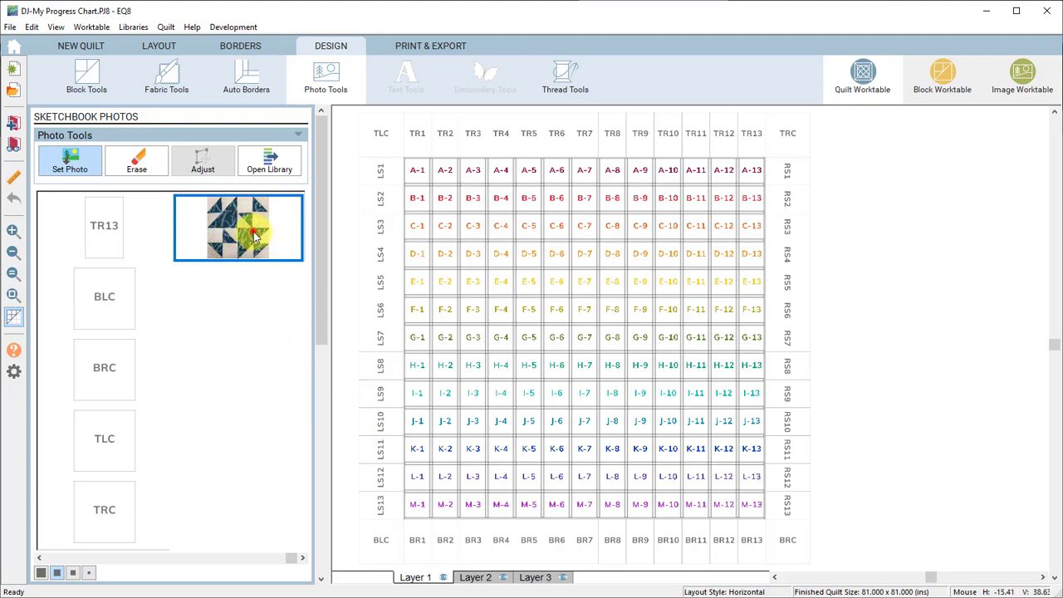
click(255, 237)
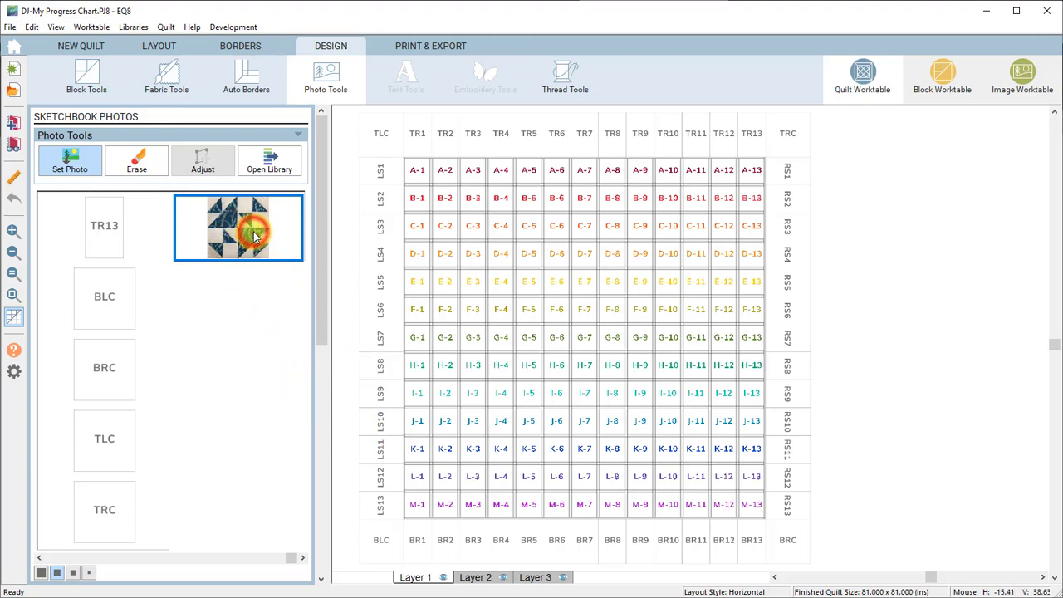
click(530, 475)
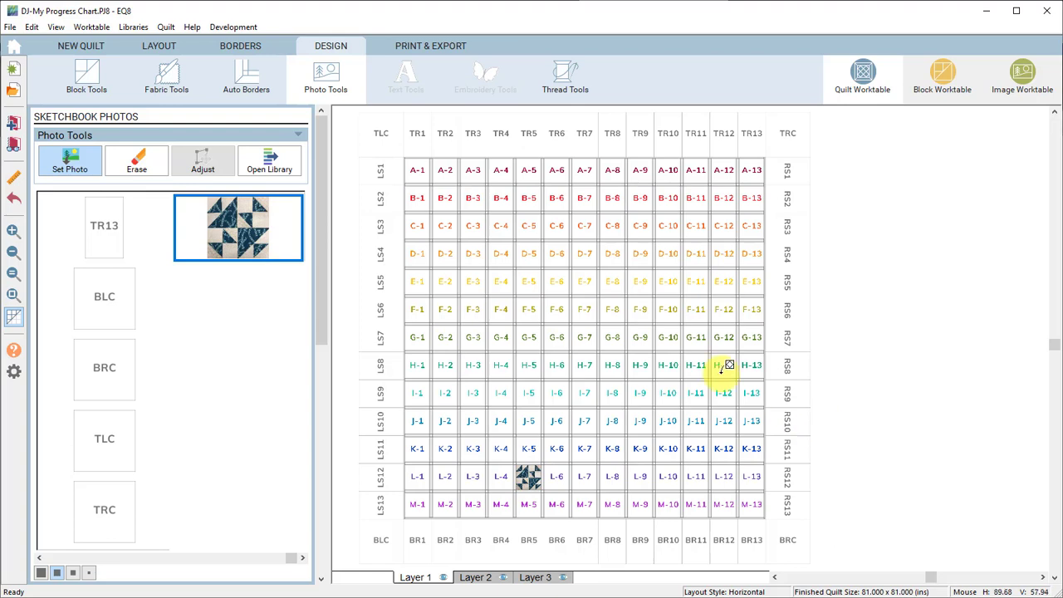
click(14, 124)
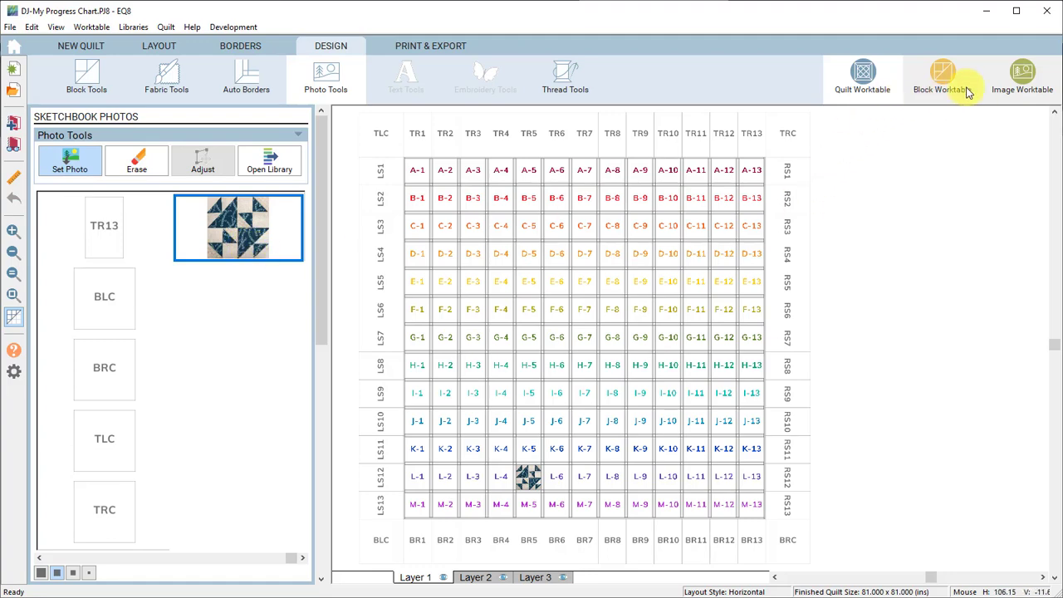
Import the DJ_I4.jpg green X block photo onto the Image Worktable.
click(1020, 83)
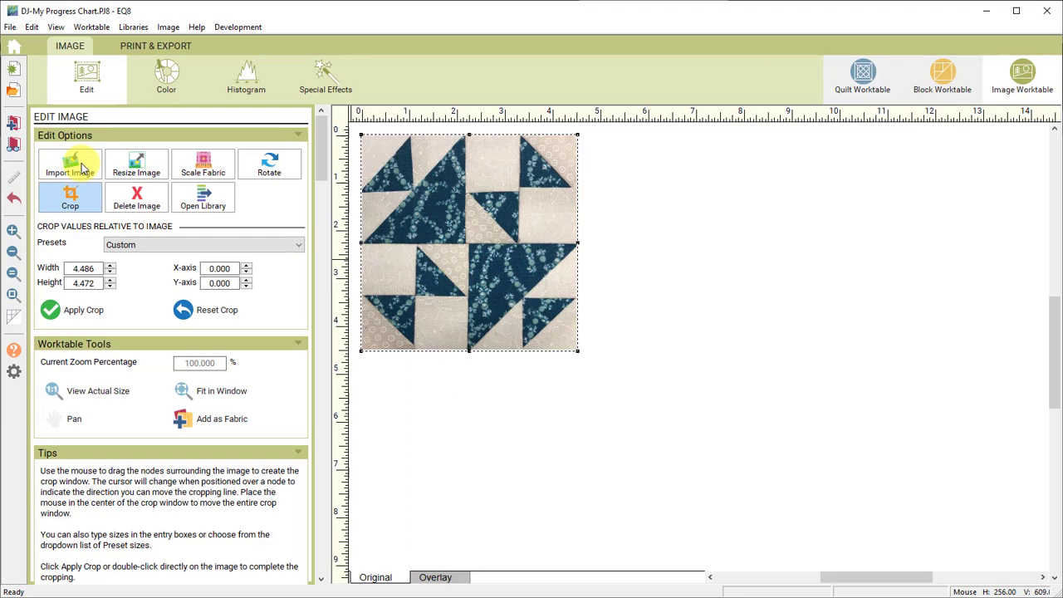
click(82, 166)
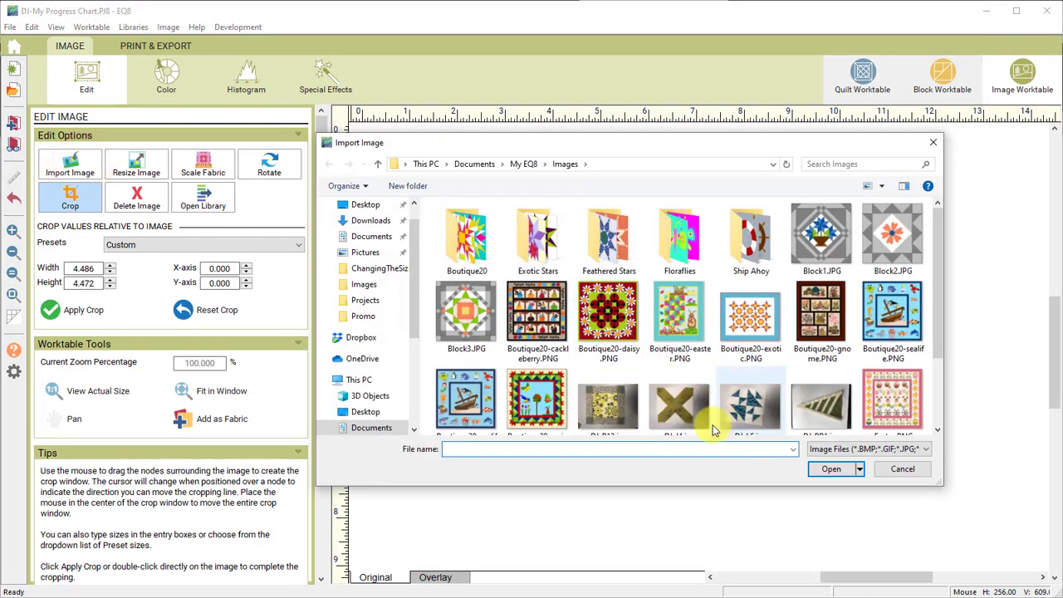
click(688, 404)
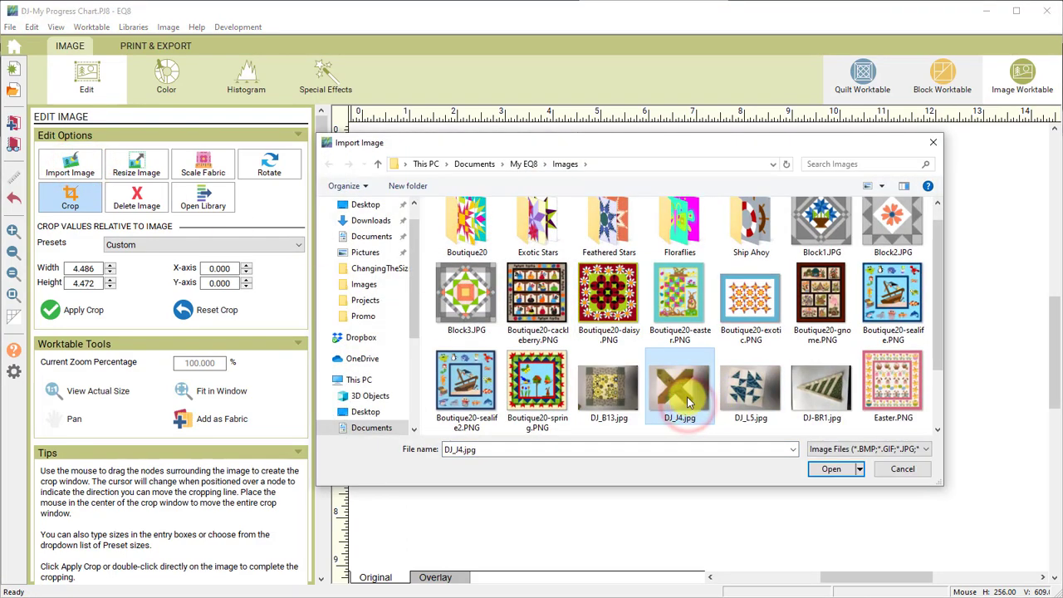
click(837, 469)
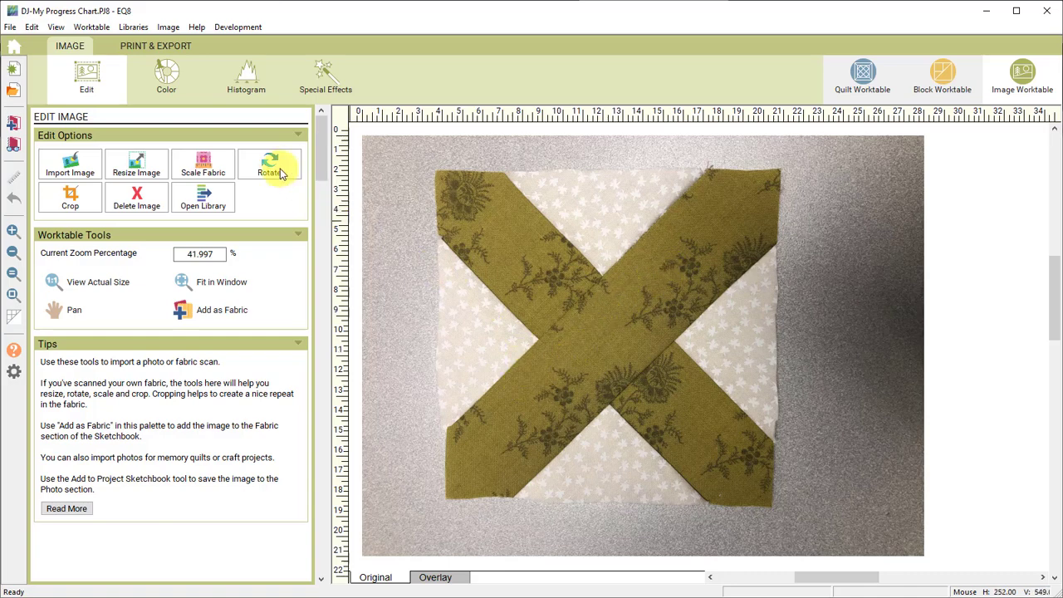
Straighten the green X block photo along its top edge and fit it in the window.
click(280, 173)
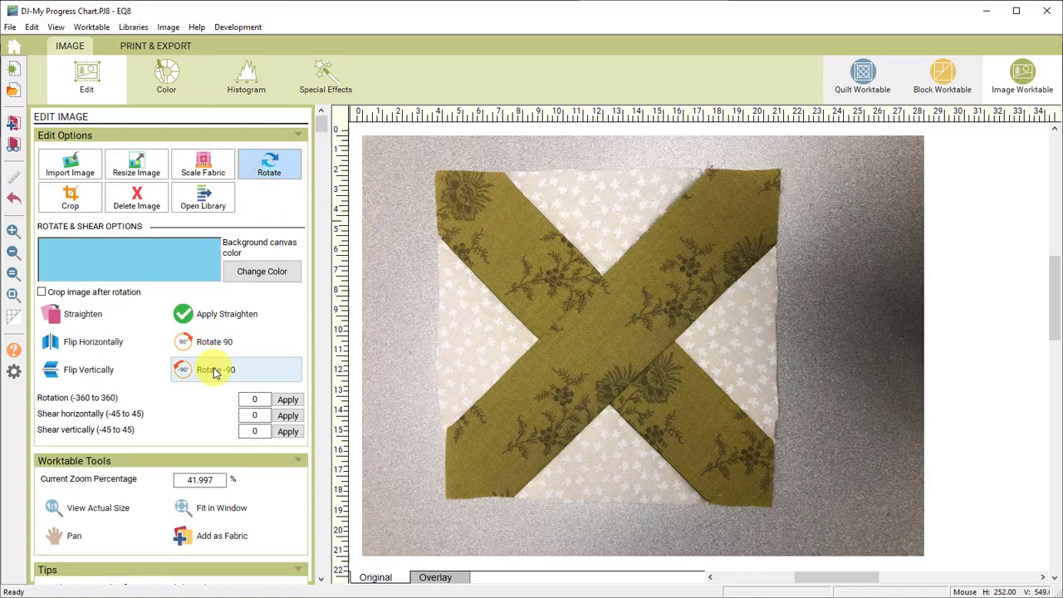
click(78, 316)
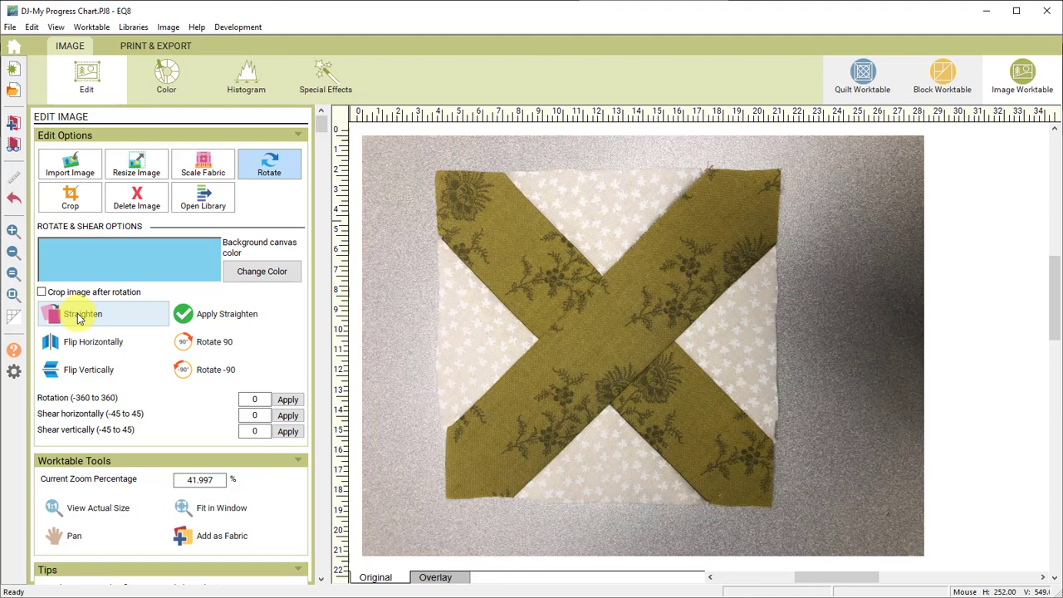
click(79, 315)
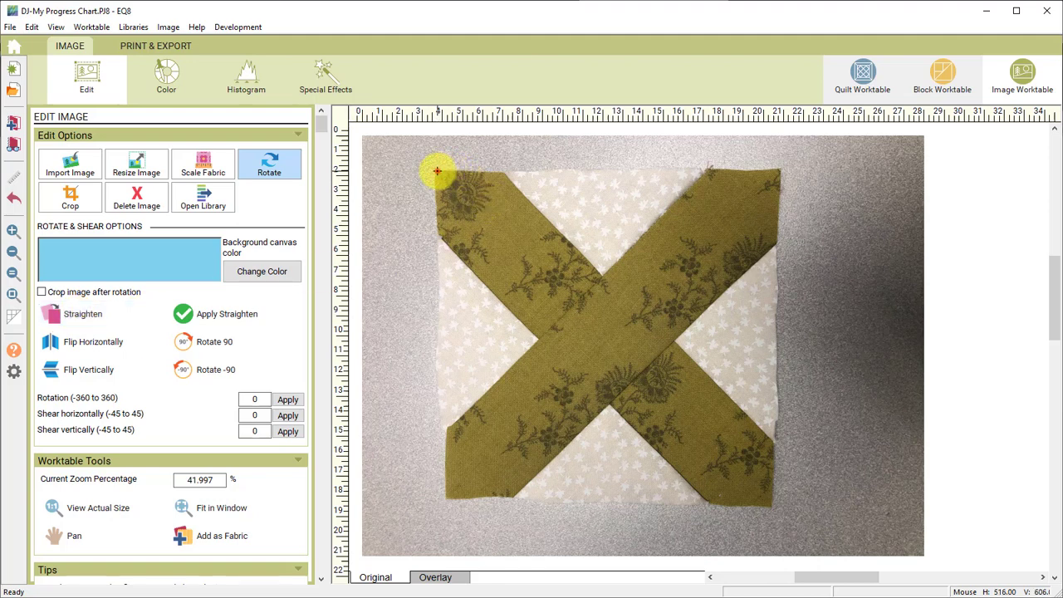
drag(436, 171, 780, 169)
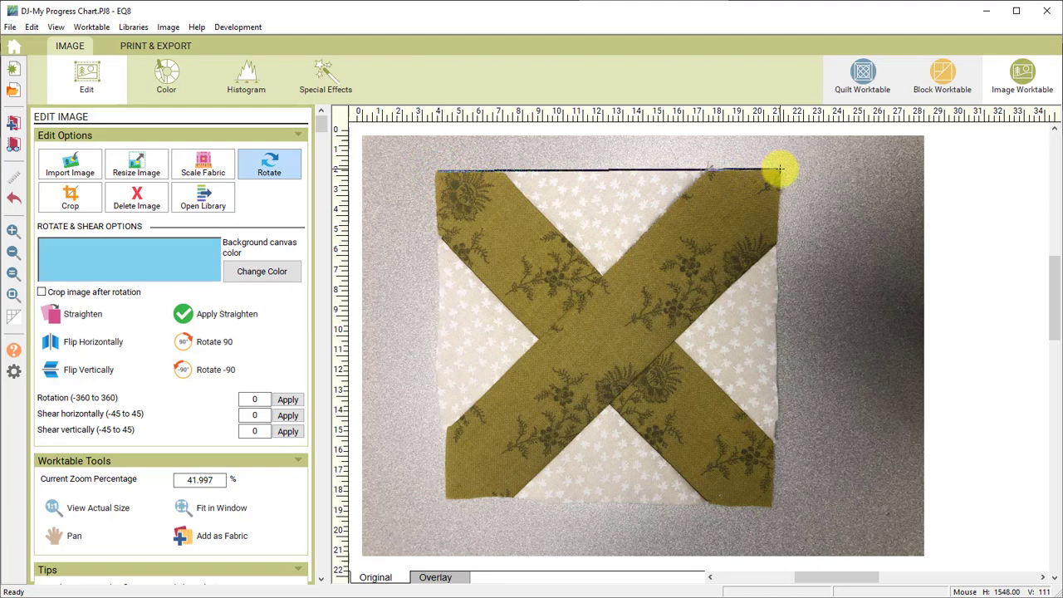
click(211, 318)
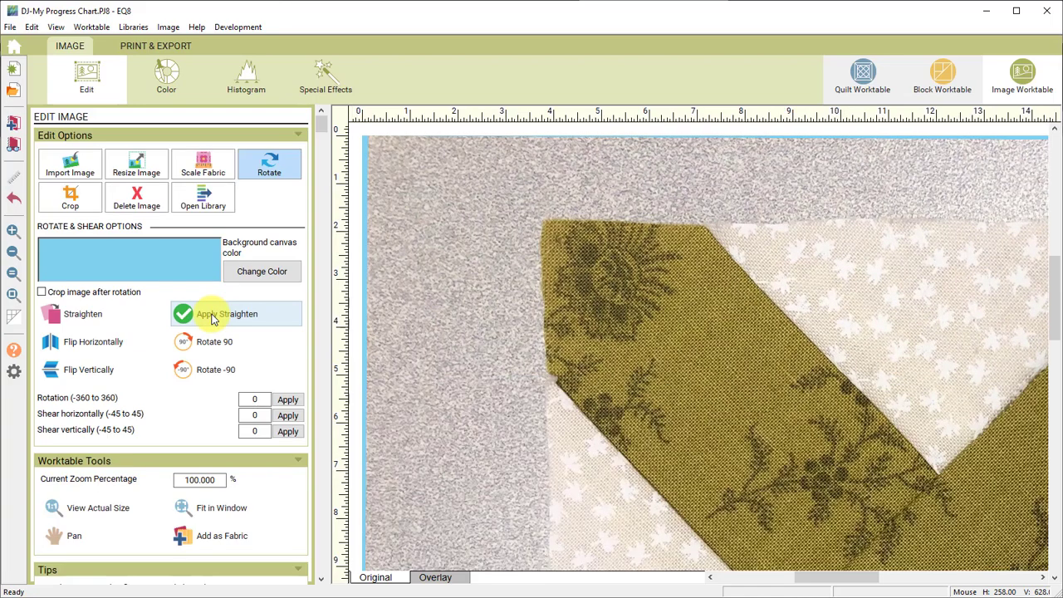
click(218, 508)
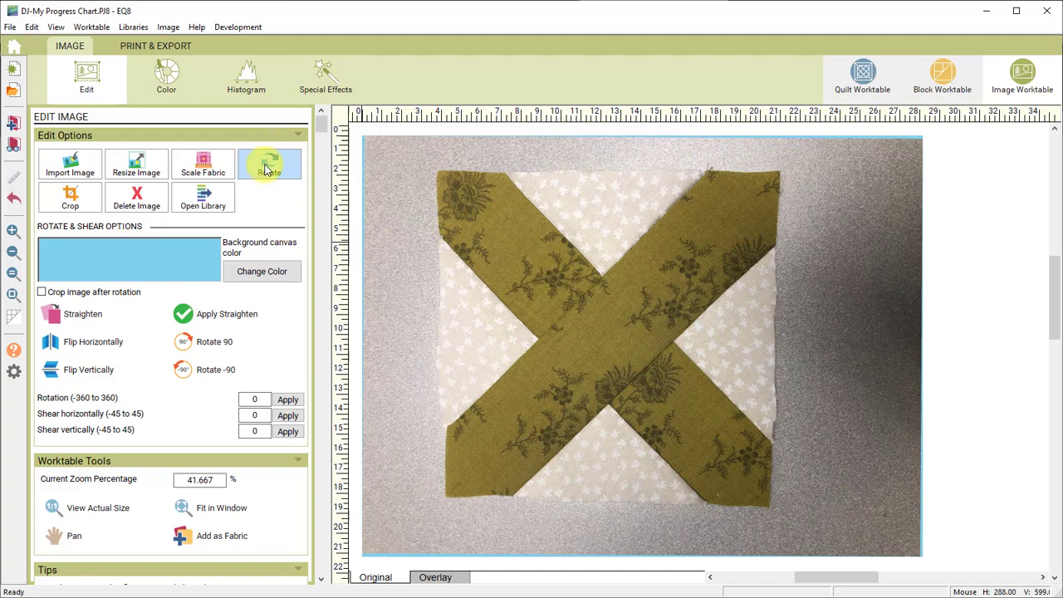
Crop the X block photo on all four sides to just the square block.
click(77, 199)
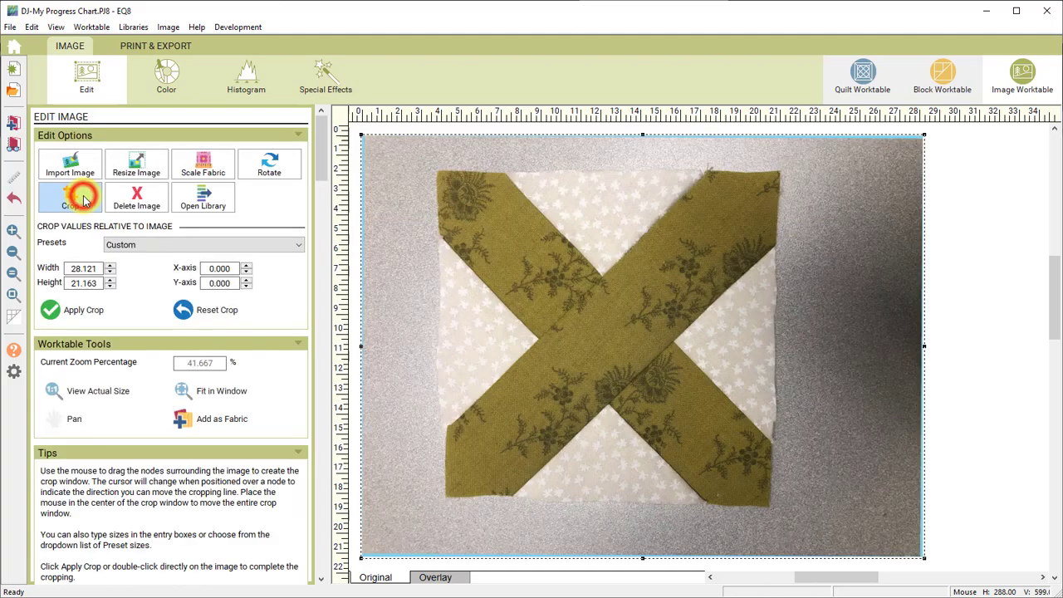
drag(365, 347, 459, 349)
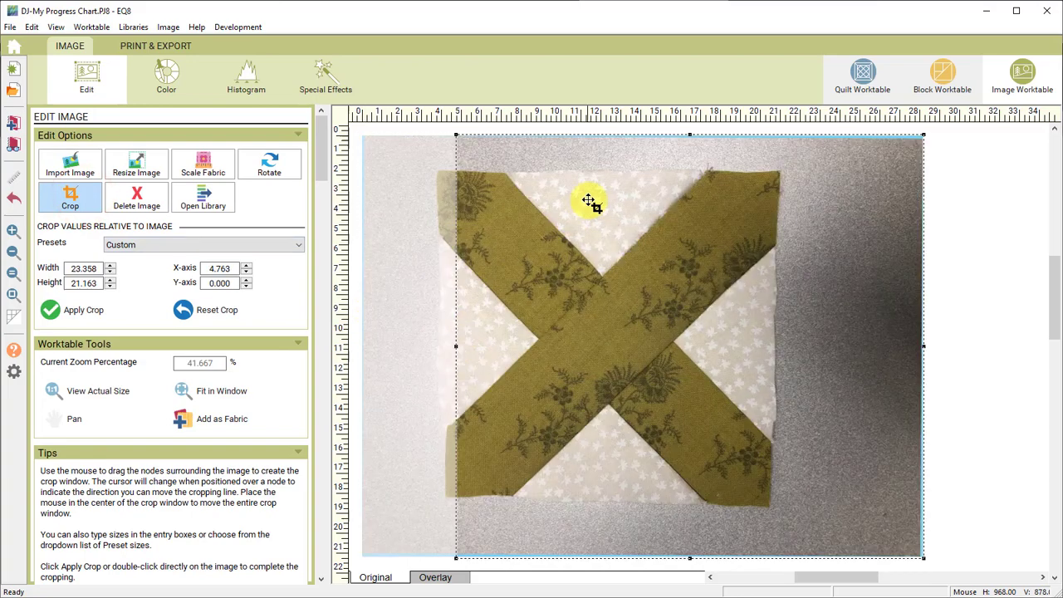
drag(690, 137, 692, 181)
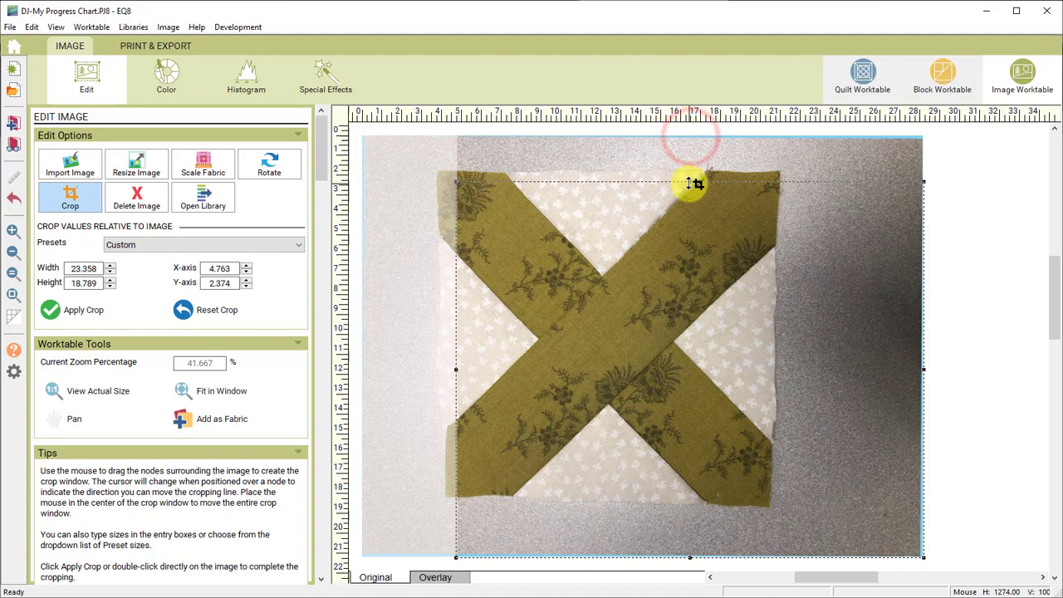
drag(931, 378, 761, 376)
drag(615, 556, 612, 484)
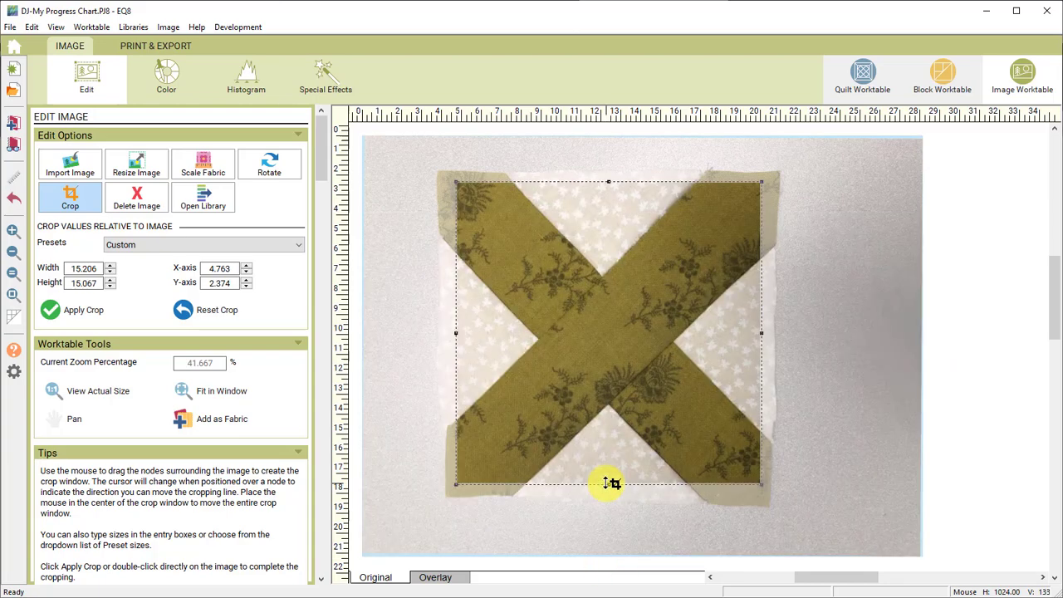
click(52, 313)
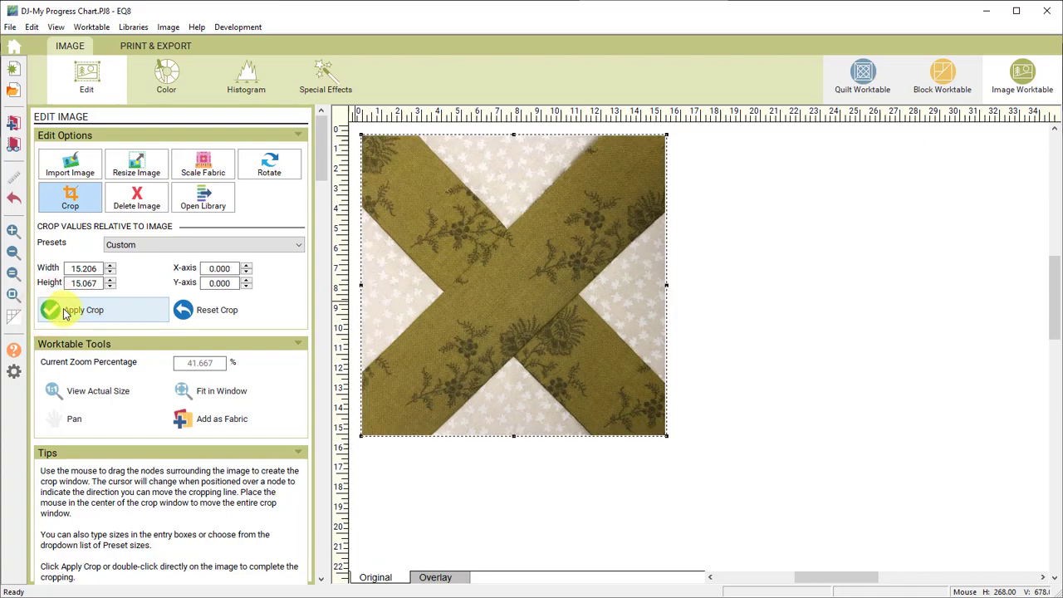
Resize the cropped photo to 4.5 inches wide (4.500 × 4.458 inches).
click(145, 170)
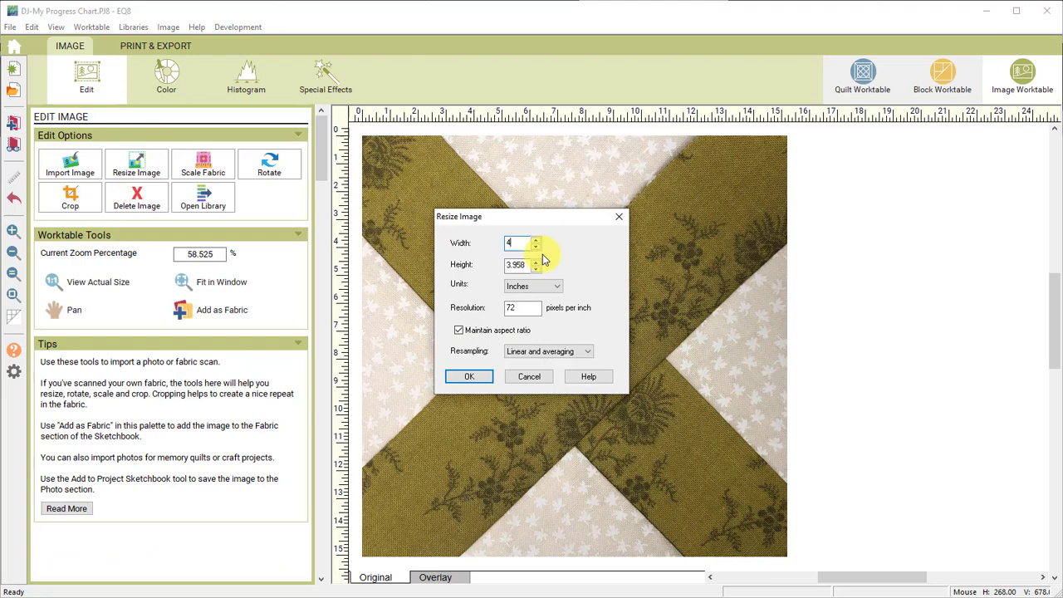
text(4.5)
double_click(520, 307)
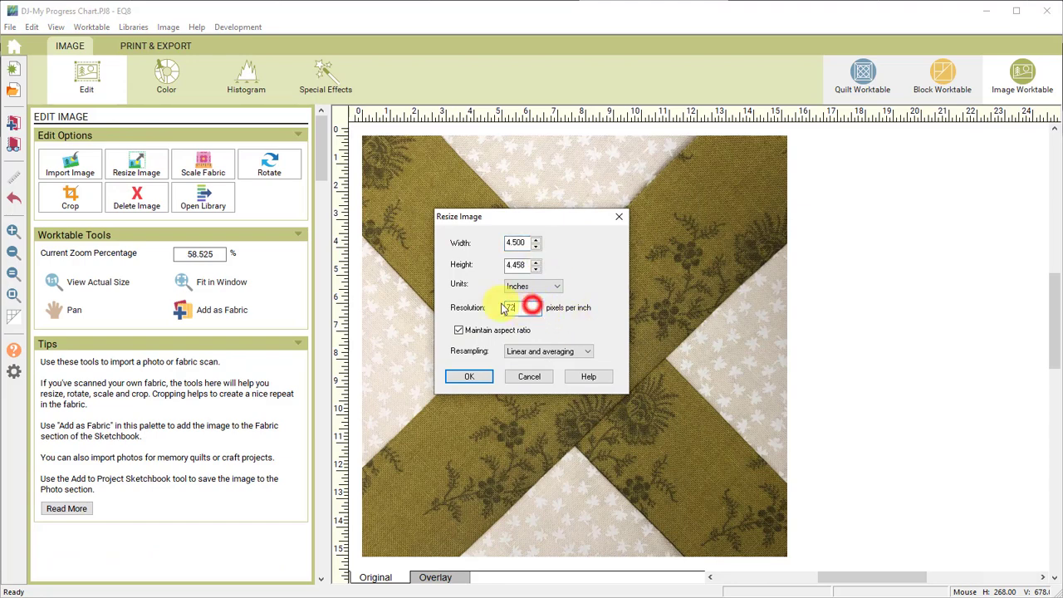
click(477, 378)
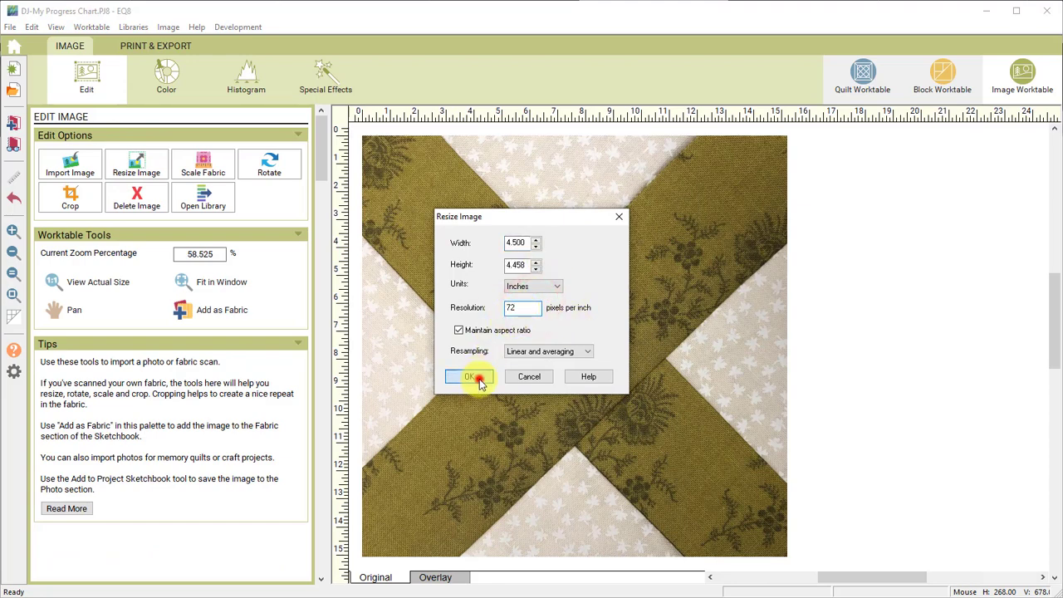
Save the X photo to the sketchbook, set it into cell J-4, and save the chart.
click(14, 124)
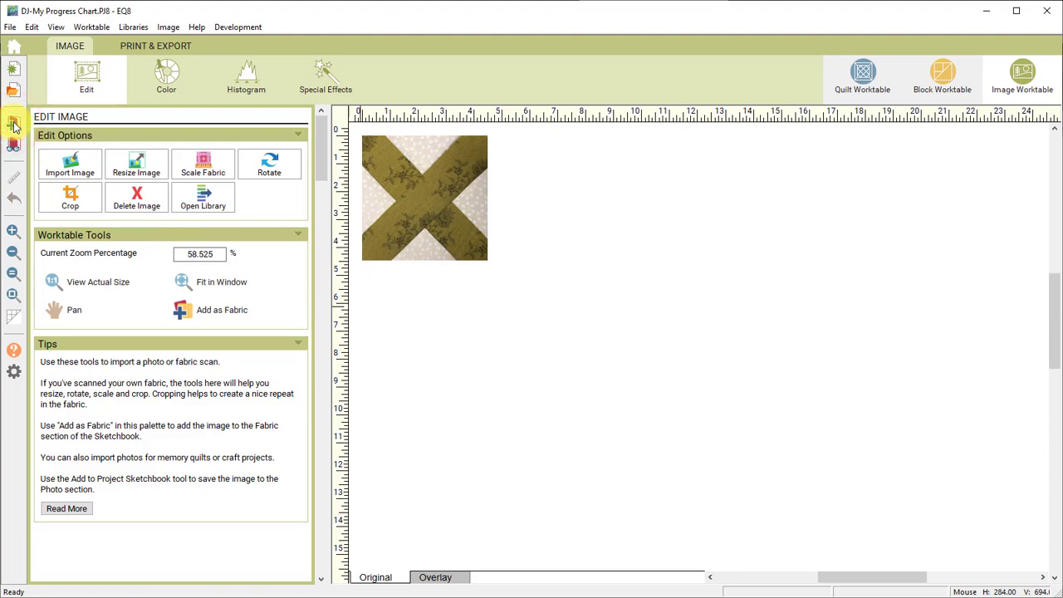
click(402, 221)
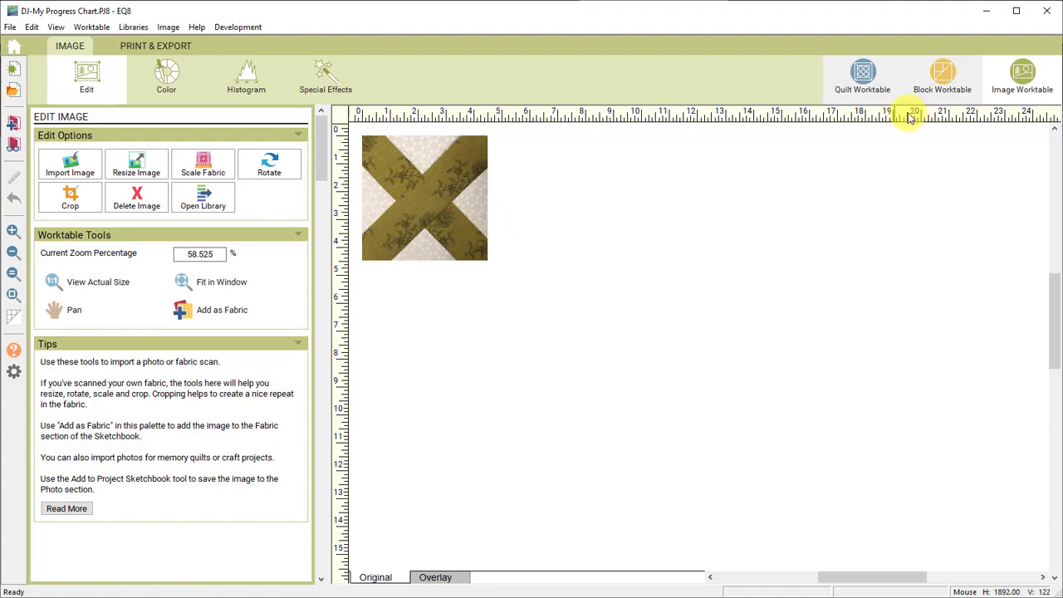
click(883, 83)
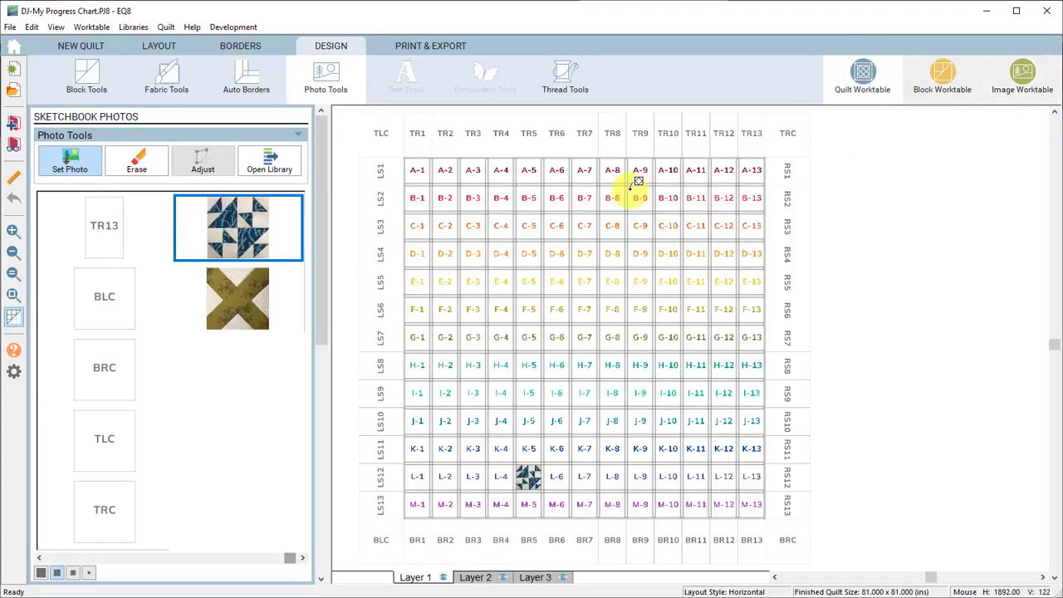
click(239, 313)
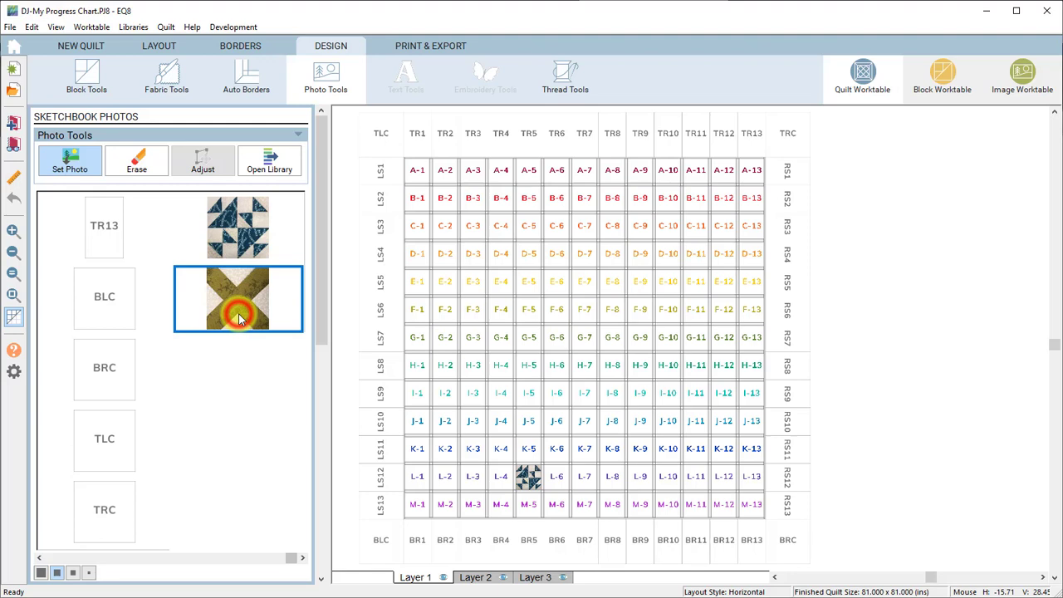
click(502, 420)
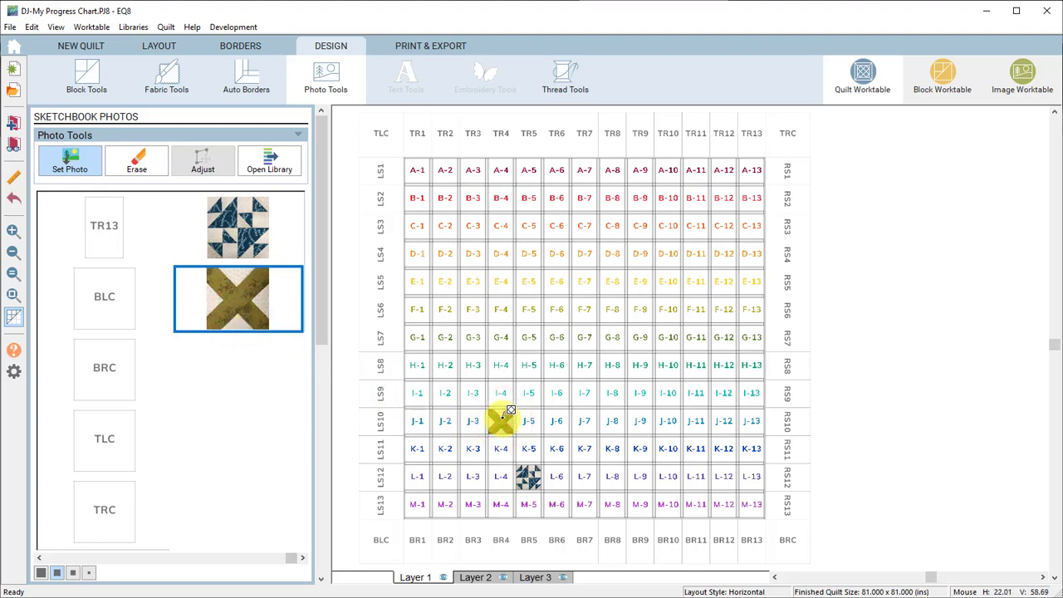
click(13, 122)
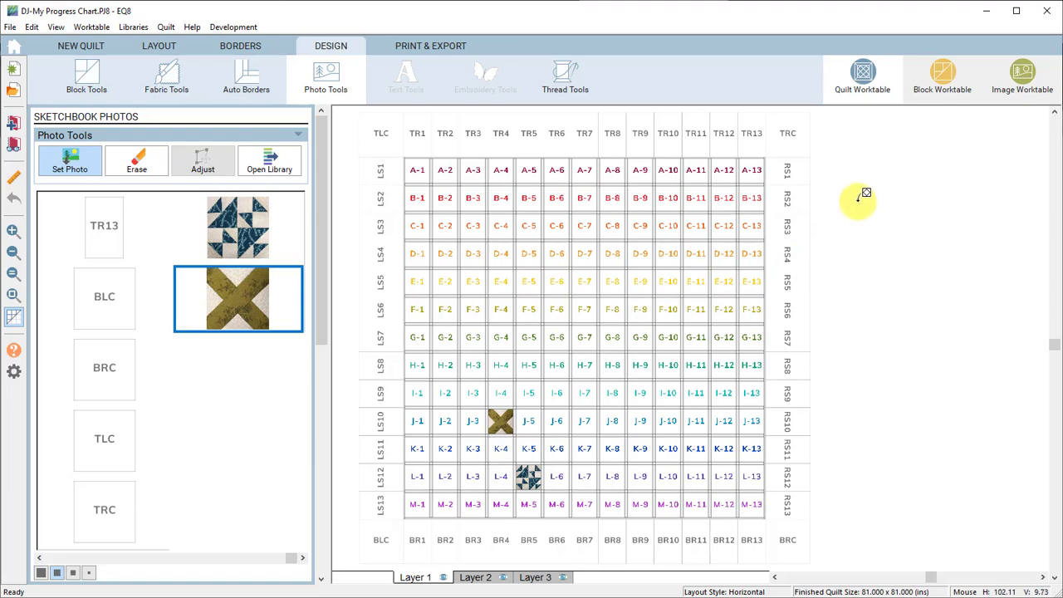
Import the DJ-BR1.jpg triangle border photo into the Image Worktable.
click(1023, 76)
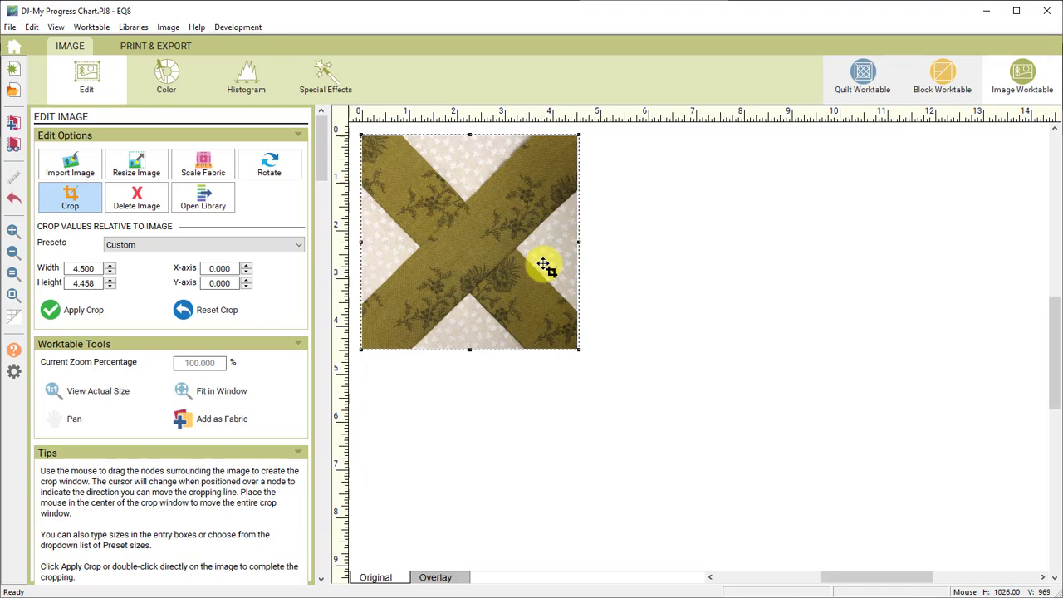
click(72, 165)
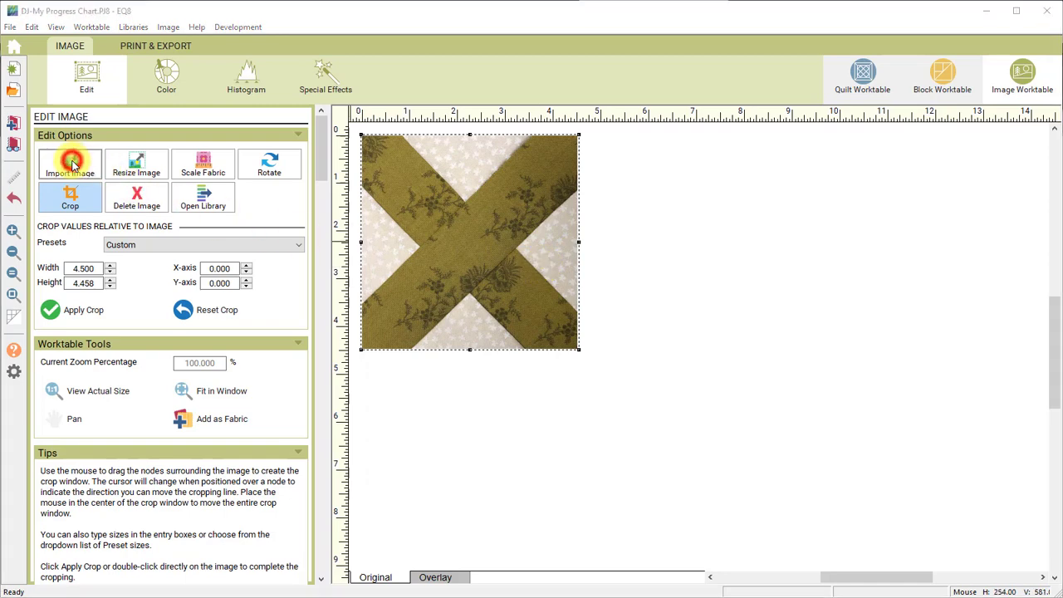
click(814, 406)
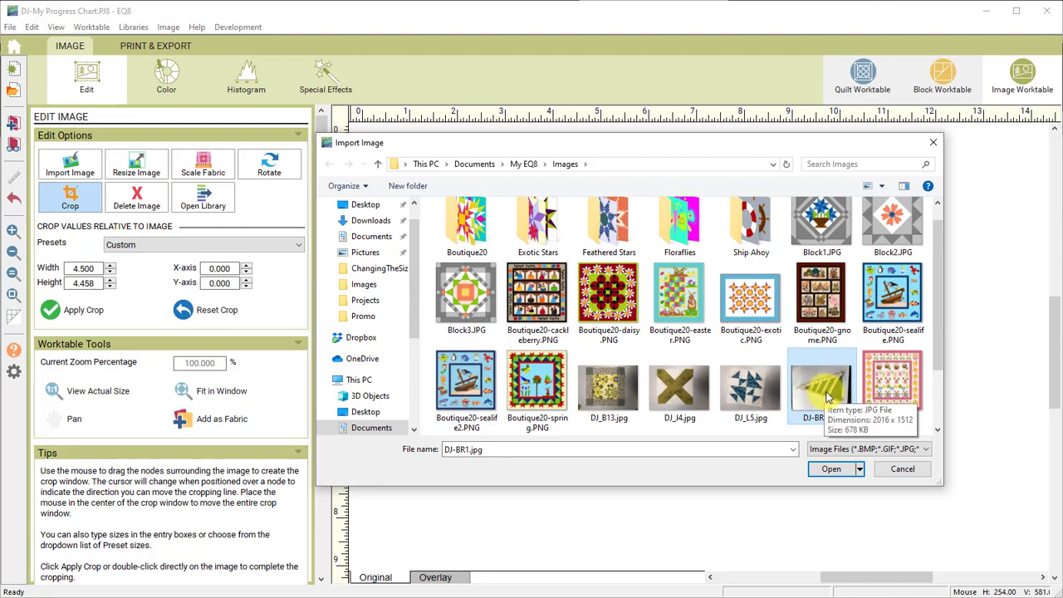
click(832, 468)
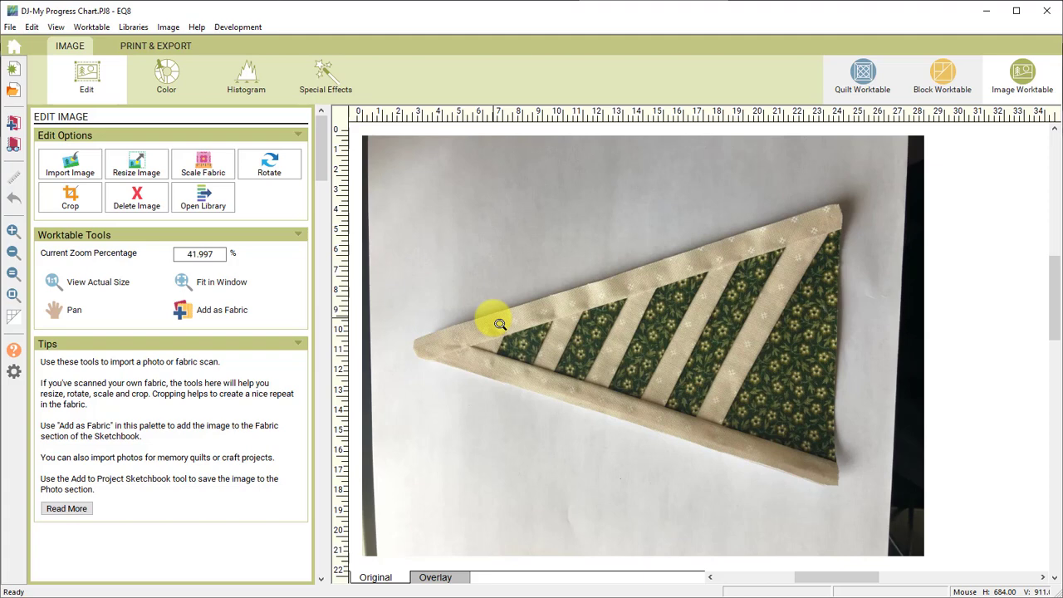
Rotate the border photo -90 degrees so the triangle points down, then fit it in view.
click(269, 169)
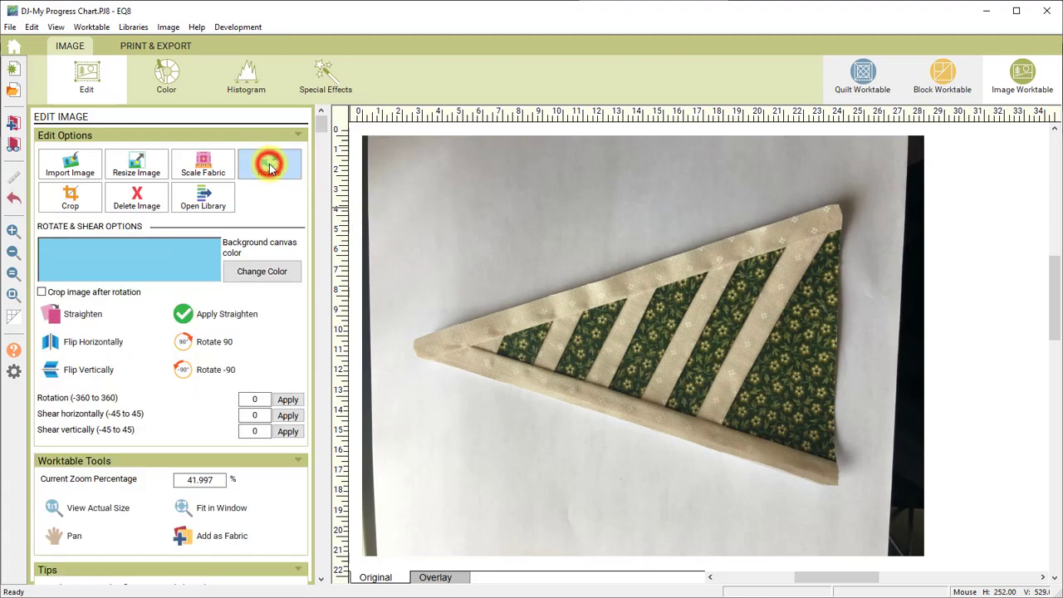
click(220, 376)
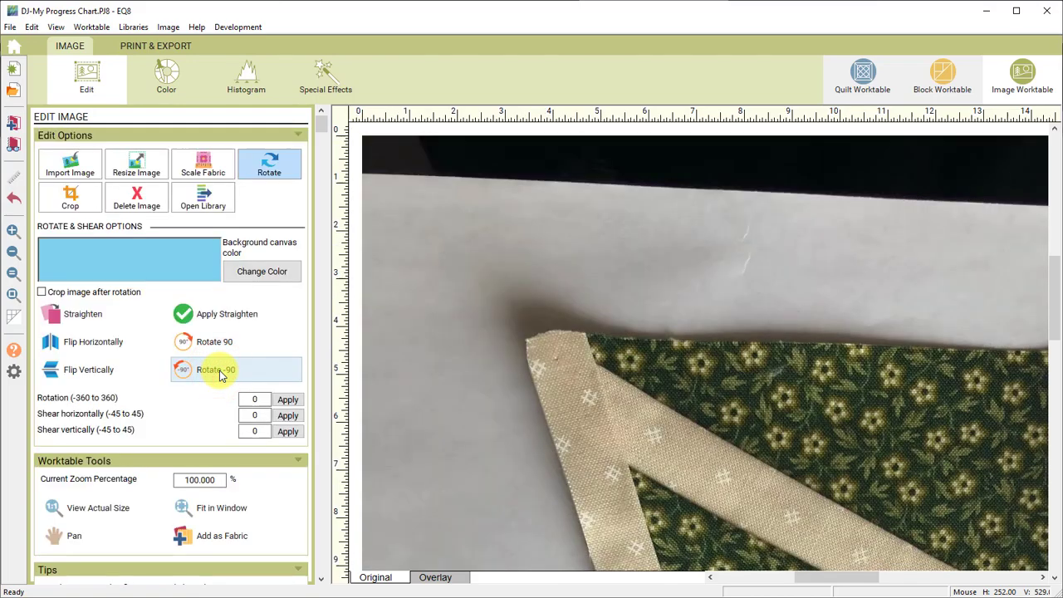
click(226, 503)
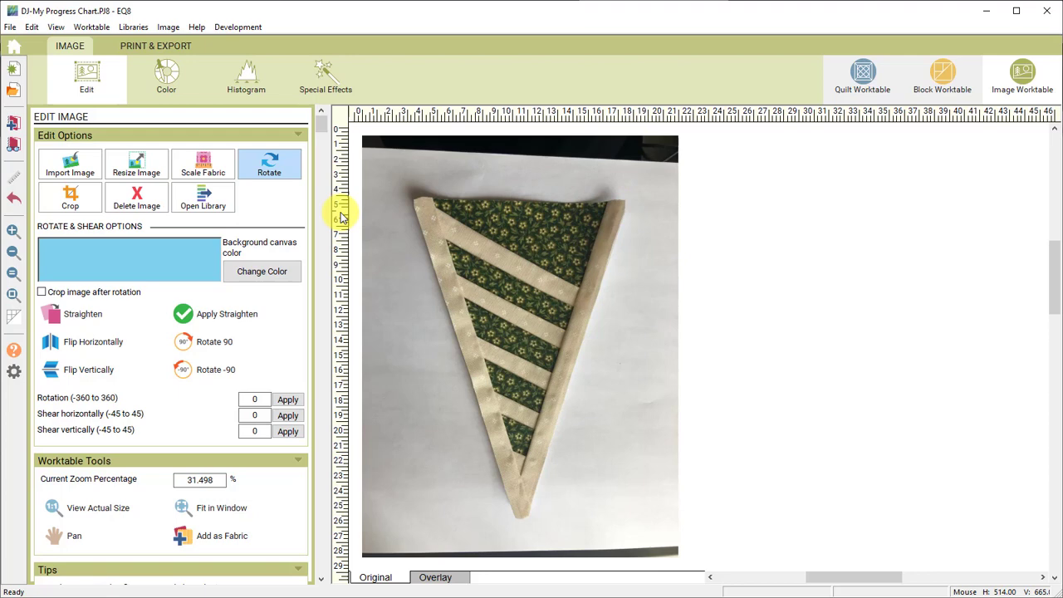
Straighten the photo twice along the triangle's top edge until it runs level.
click(86, 317)
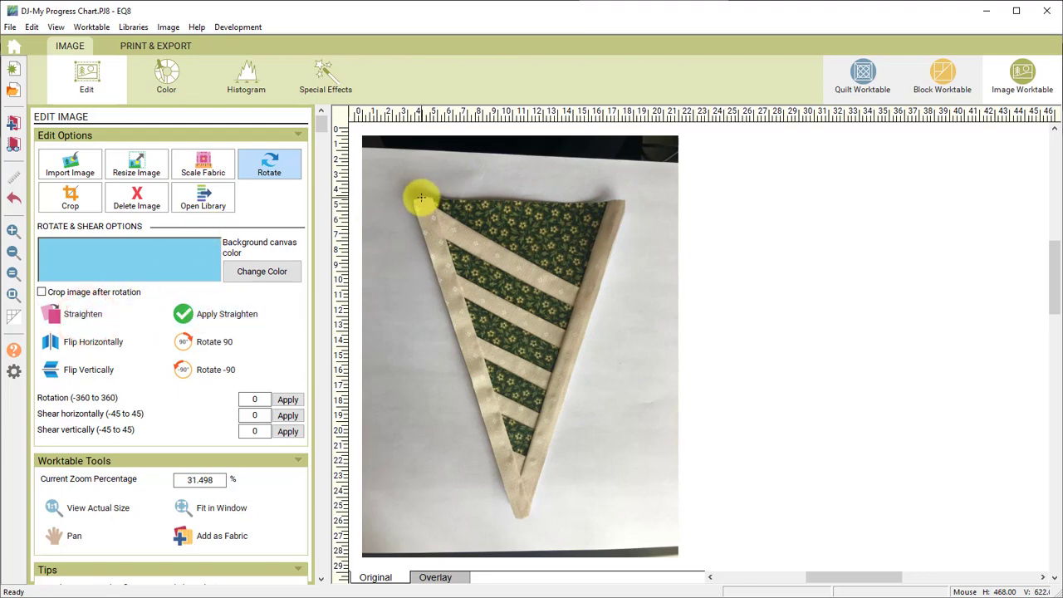
drag(420, 197, 623, 199)
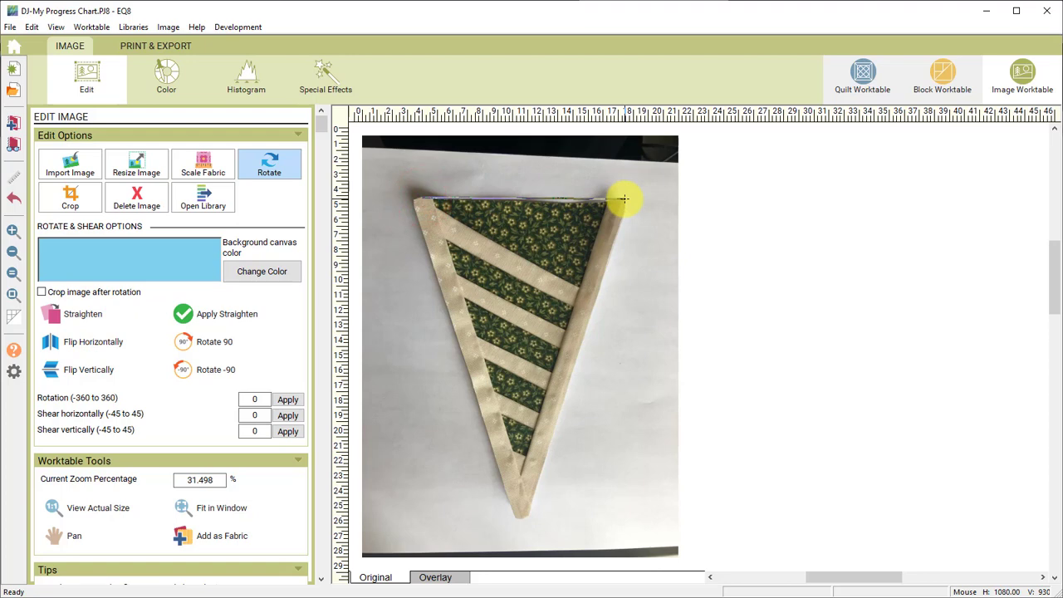
click(213, 314)
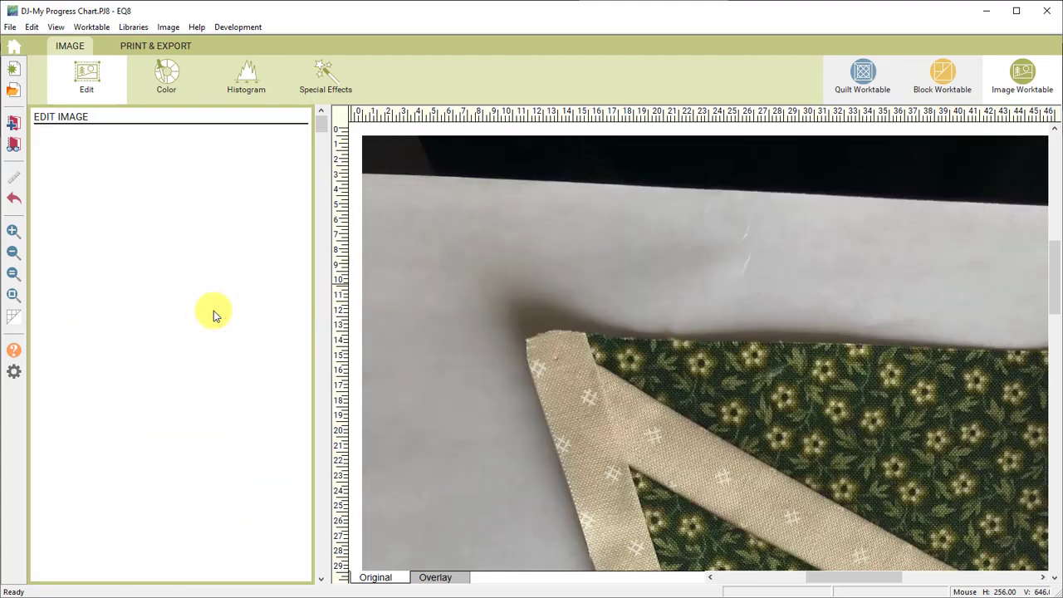
click(214, 511)
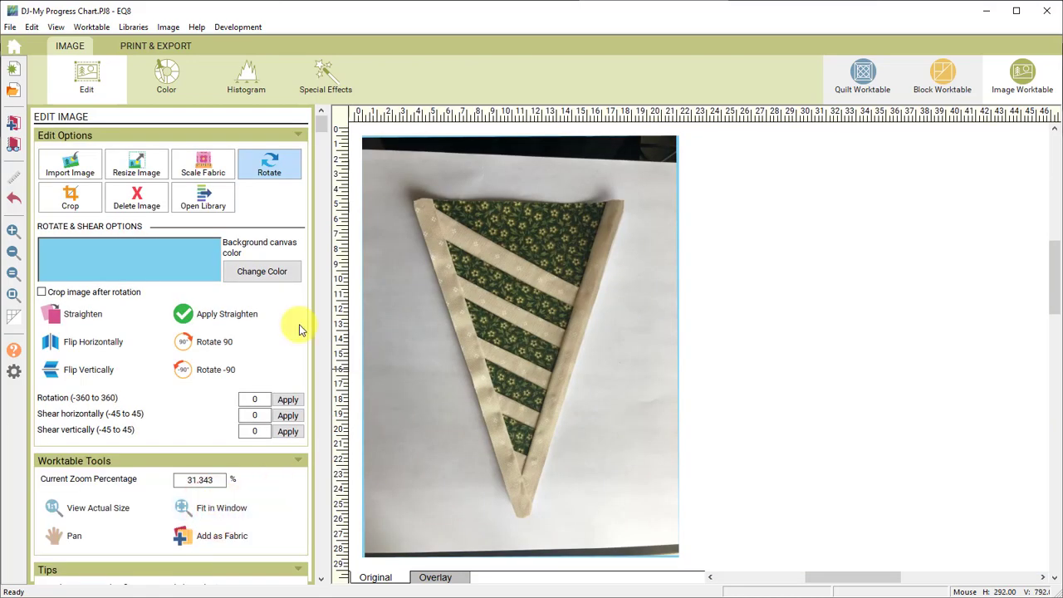
click(83, 314)
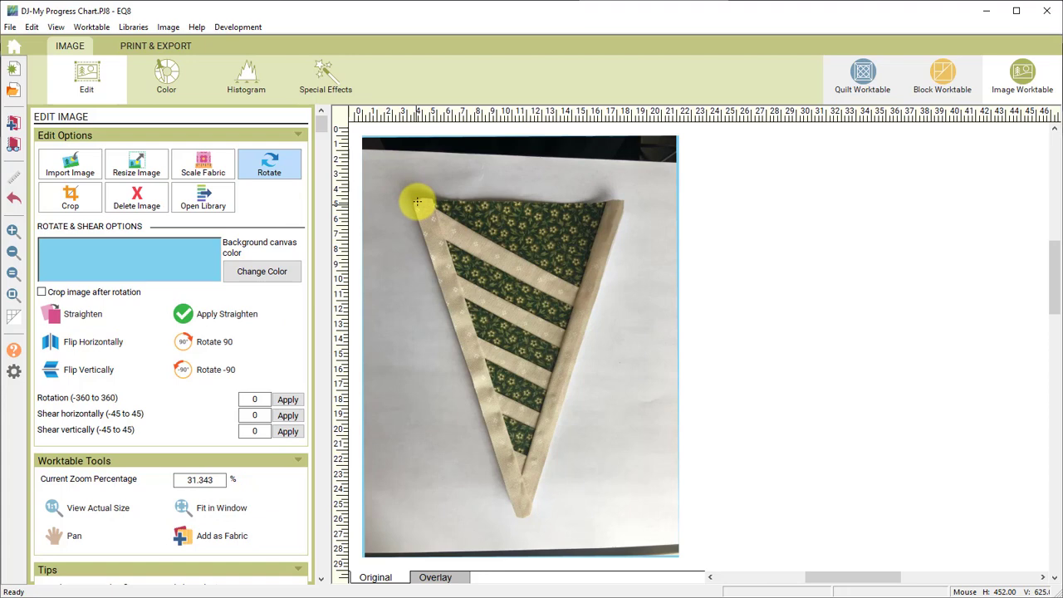
drag(418, 202, 613, 201)
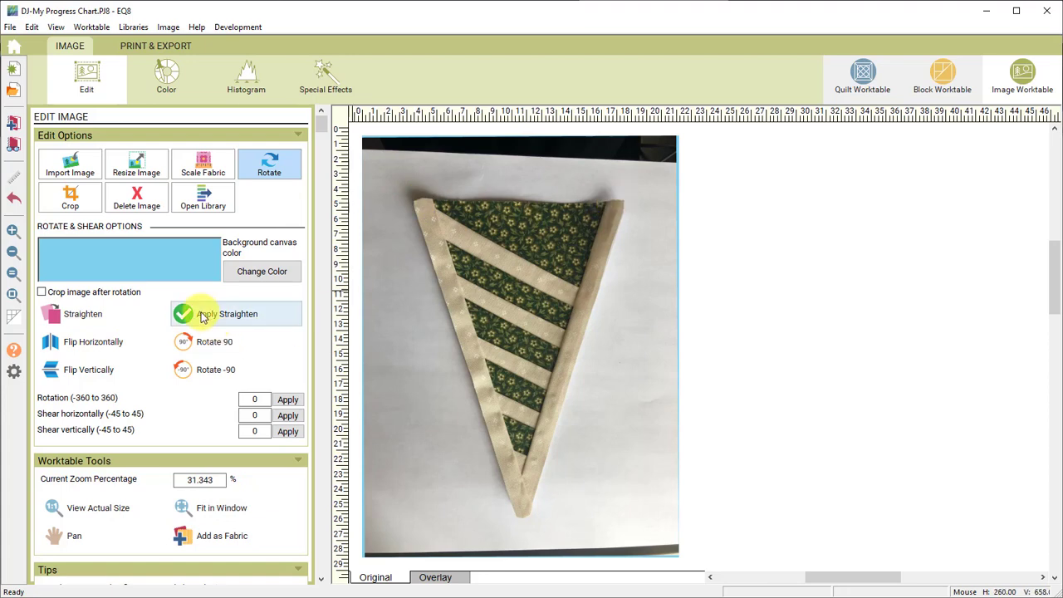
Crop the photo tightly around the triangle on all four sides, giving 12.817 × 19.483 inches.
click(72, 197)
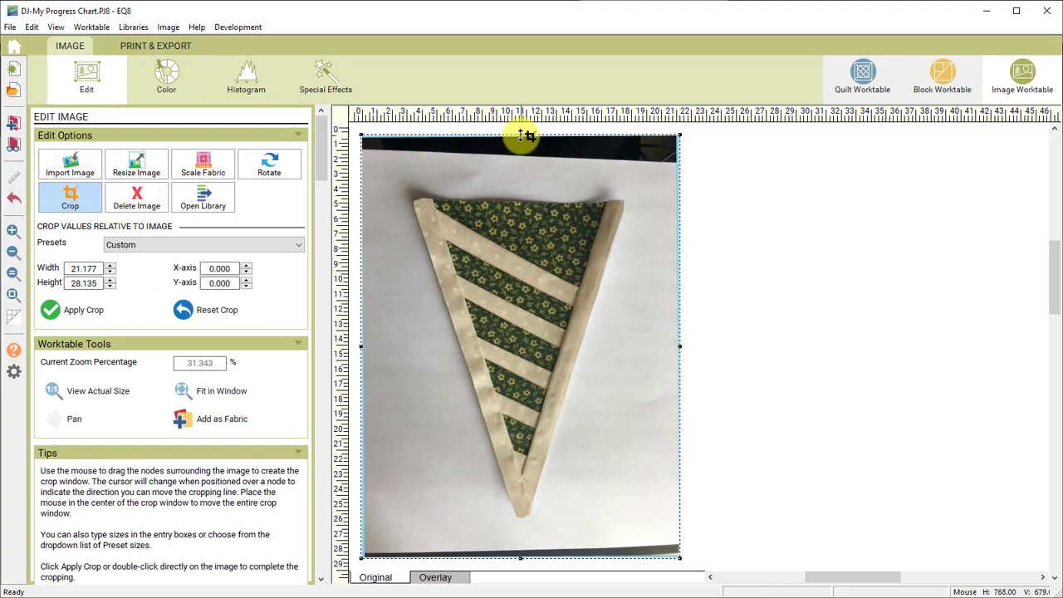
drag(520, 135, 526, 209)
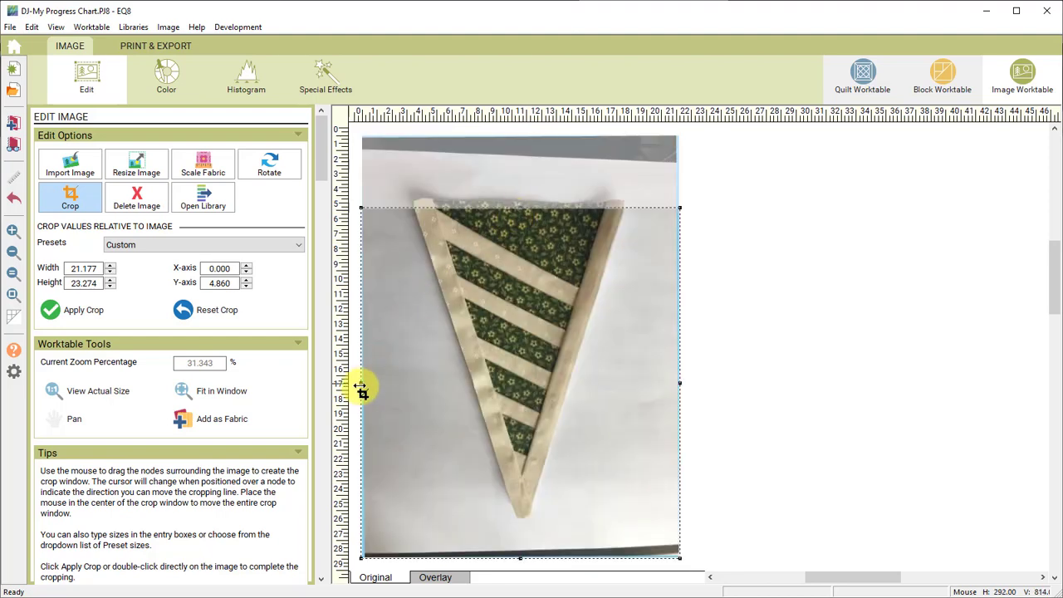
drag(361, 391, 423, 386)
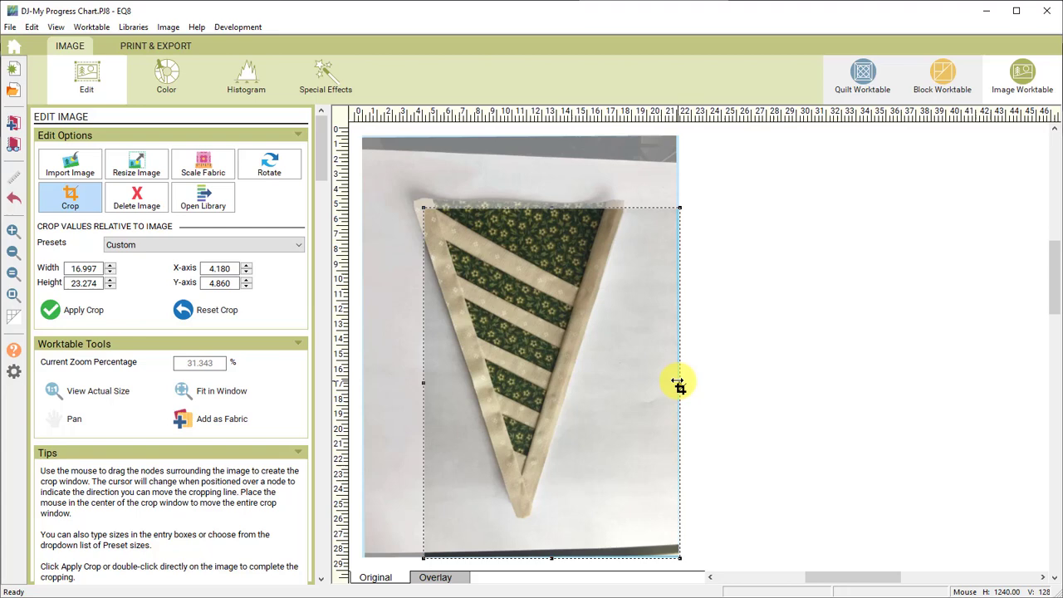
drag(680, 383, 618, 384)
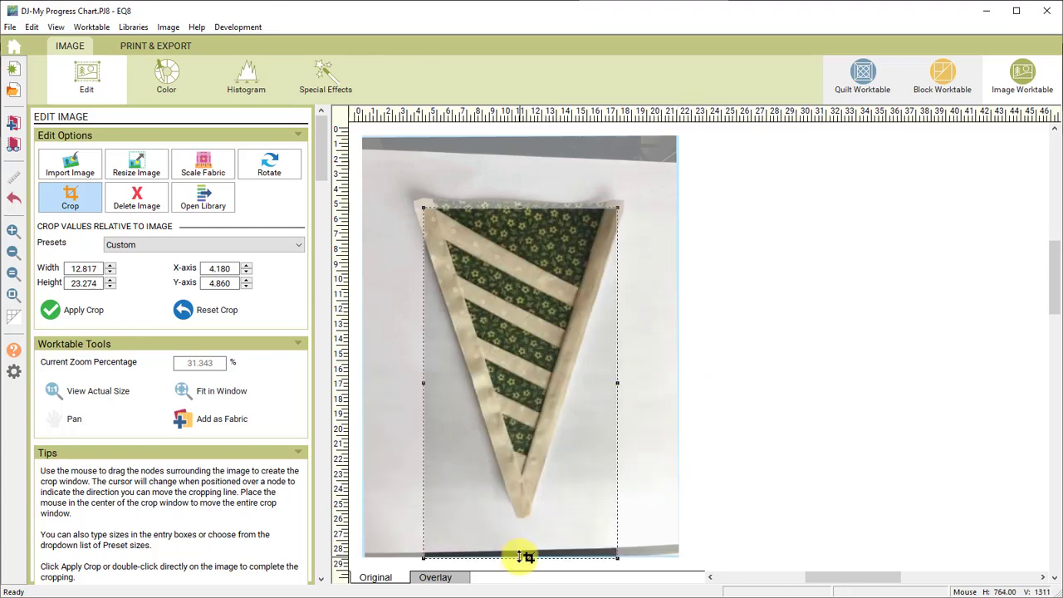
drag(520, 556, 526, 505)
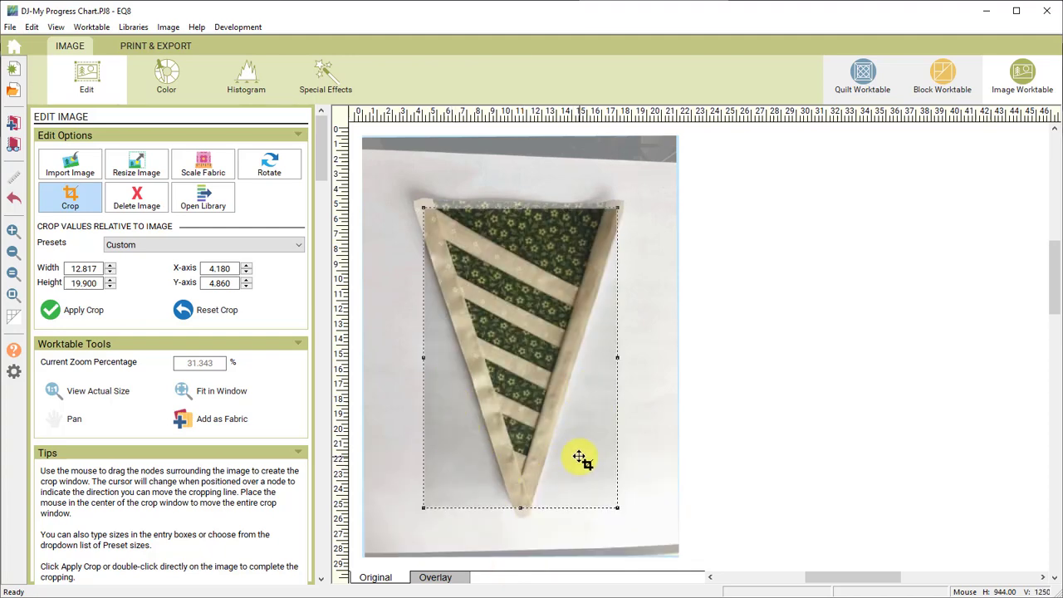
click(521, 507)
drag(521, 507, 521, 501)
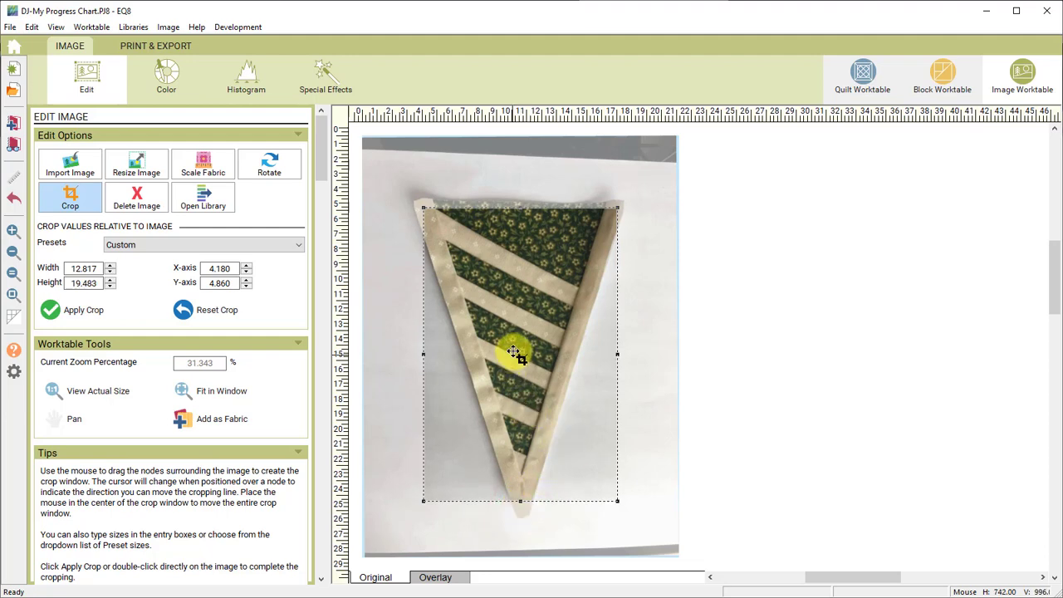
click(78, 316)
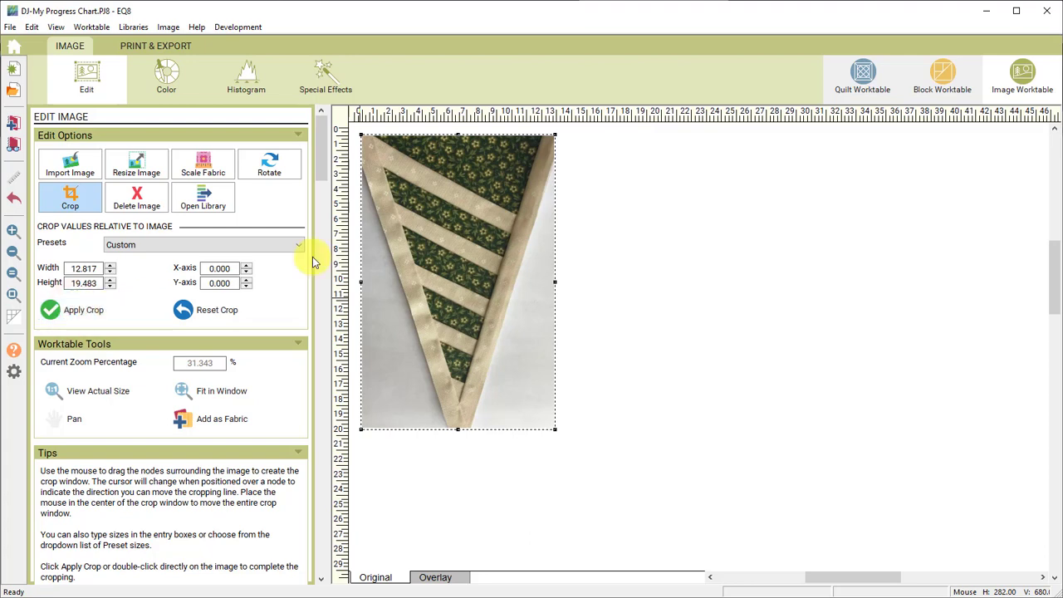
Resize the triangle photo to 5.250 × 8.000 inches at 72 ppi and add it to the sketchbook.
click(148, 171)
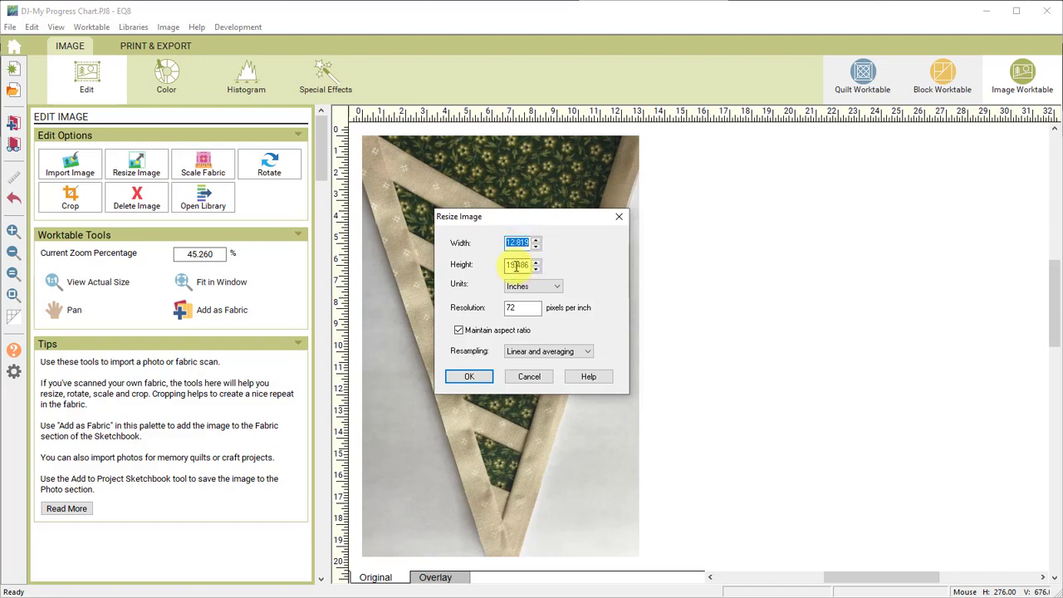
double_click(510, 265)
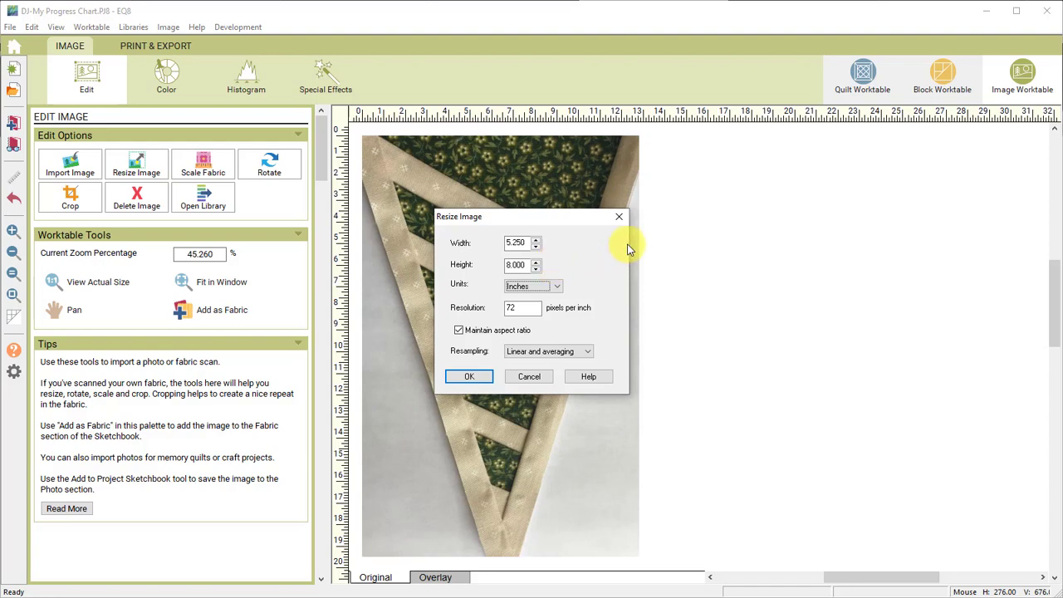
click(519, 309)
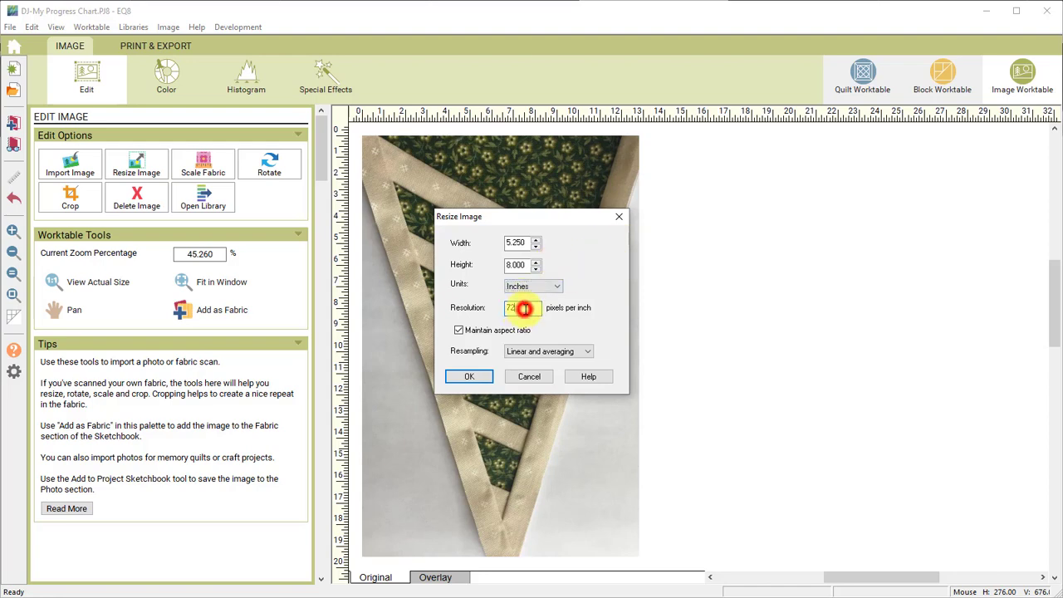
click(470, 377)
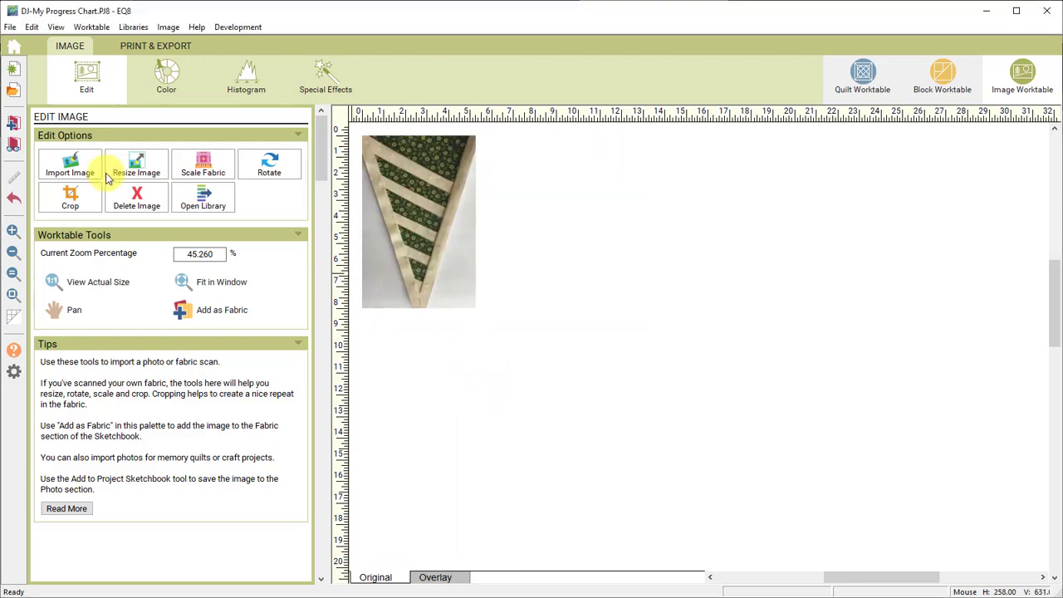
click(12, 124)
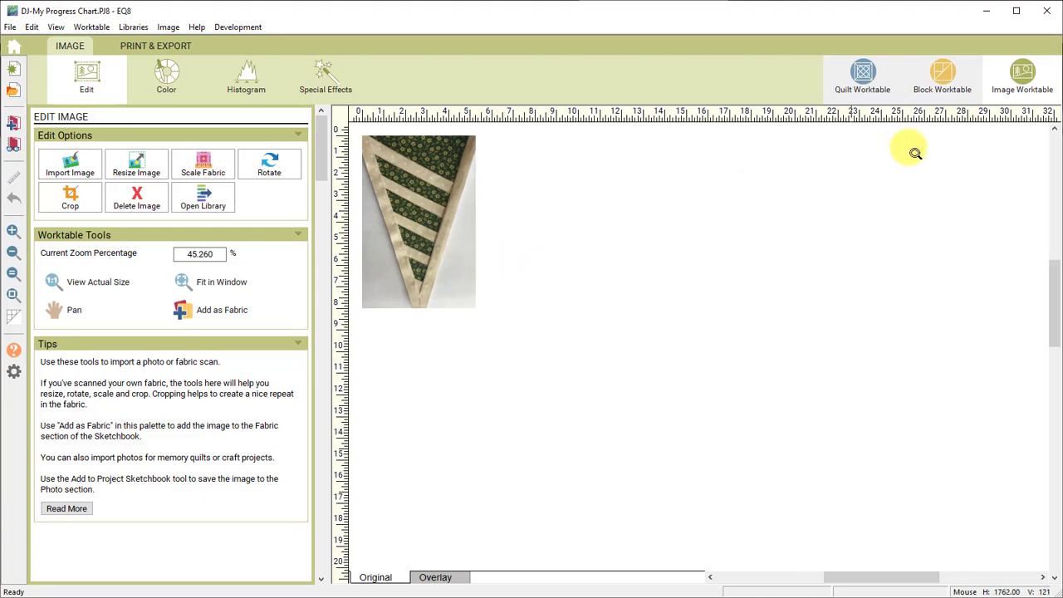
Set the DJ-BR1 border photo from Sketchbook Photos into the chart's BR1 cell.
click(862, 74)
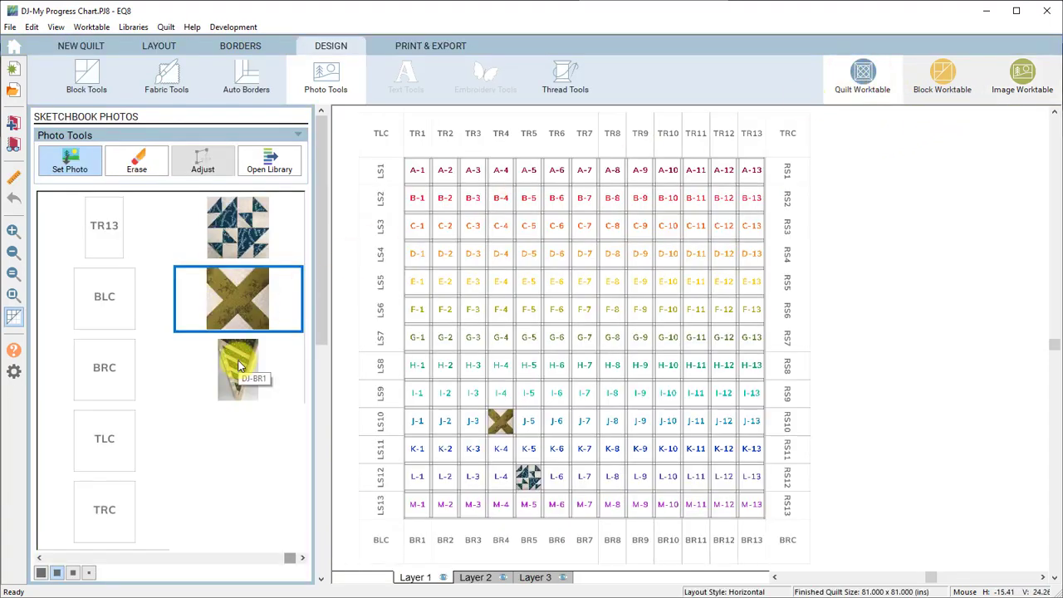
click(239, 366)
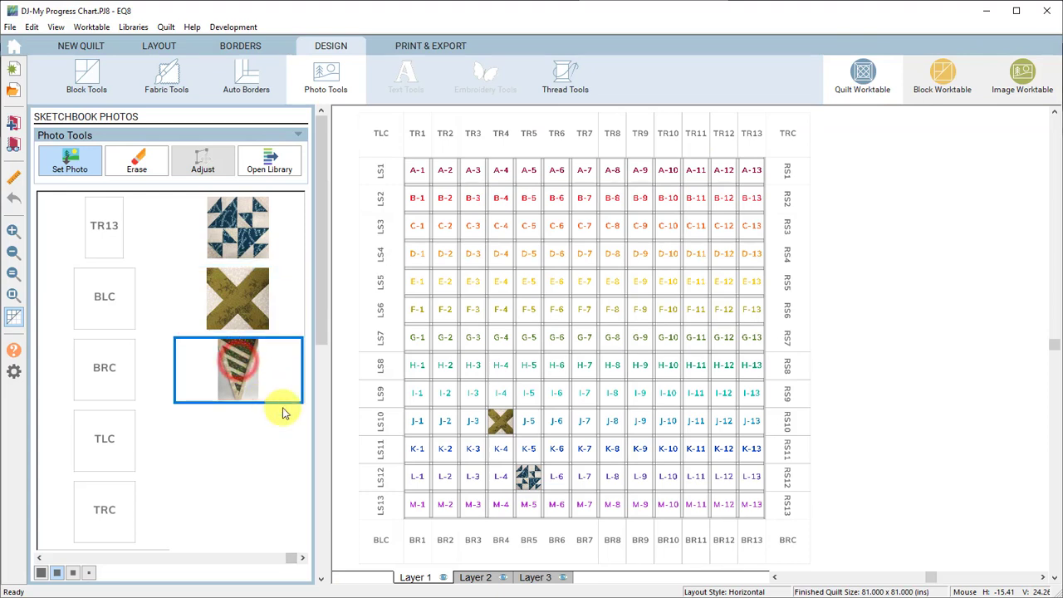
click(418, 536)
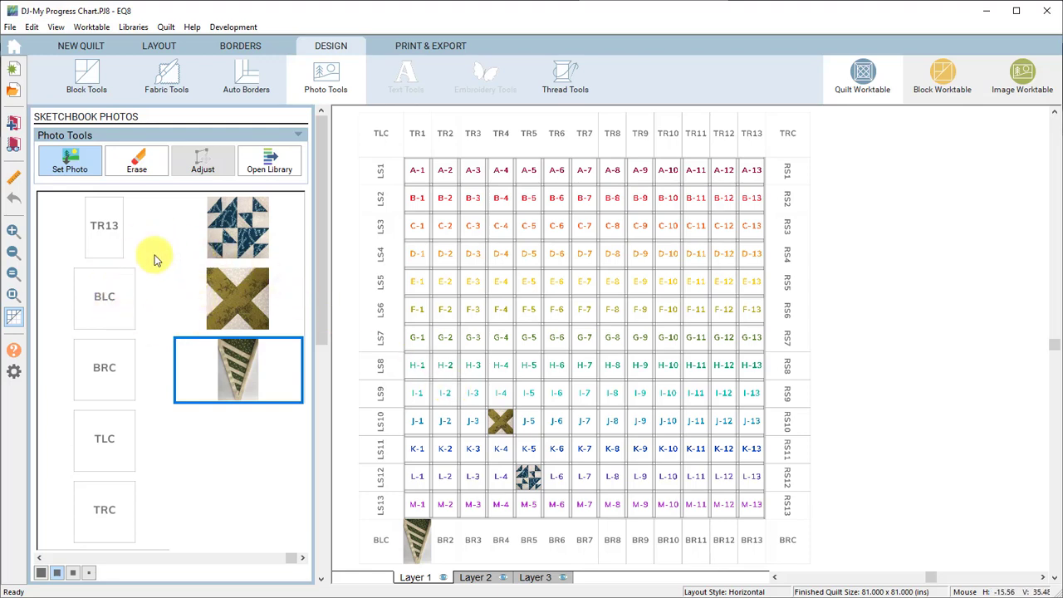
click(13, 144)
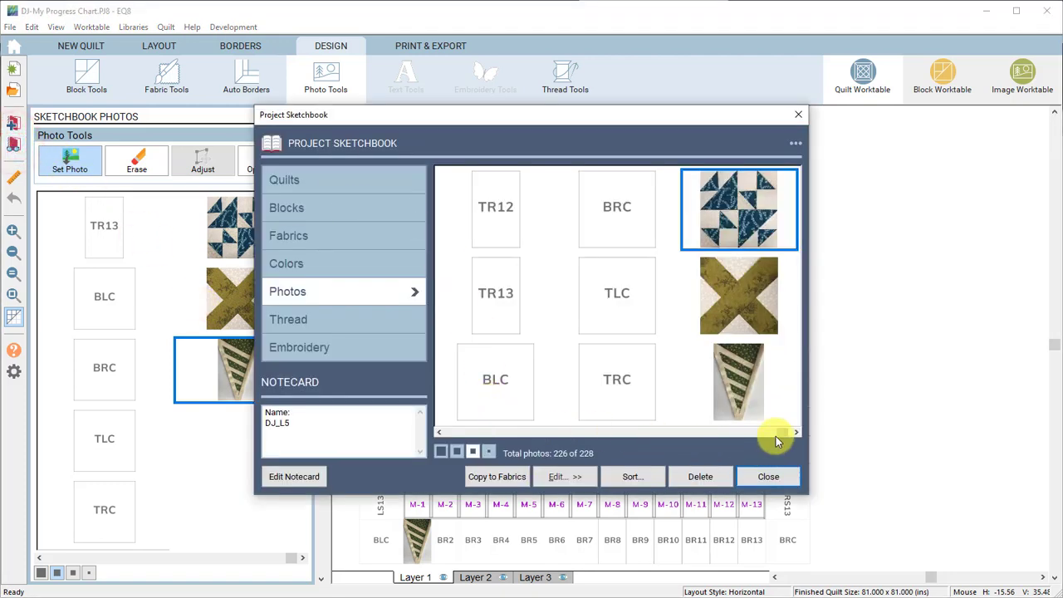
drag(780, 433, 451, 427)
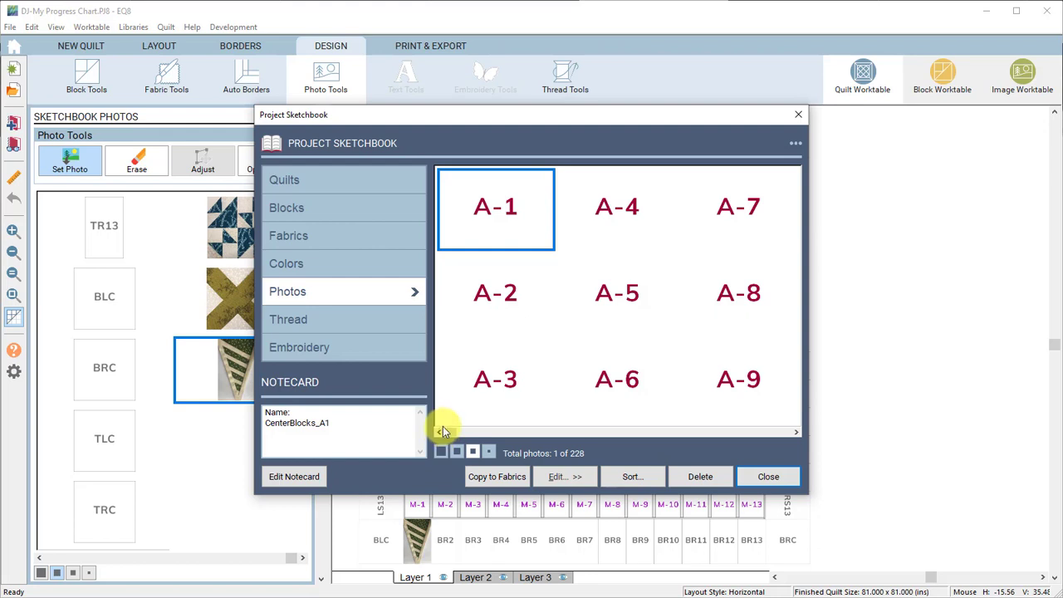
click(340, 181)
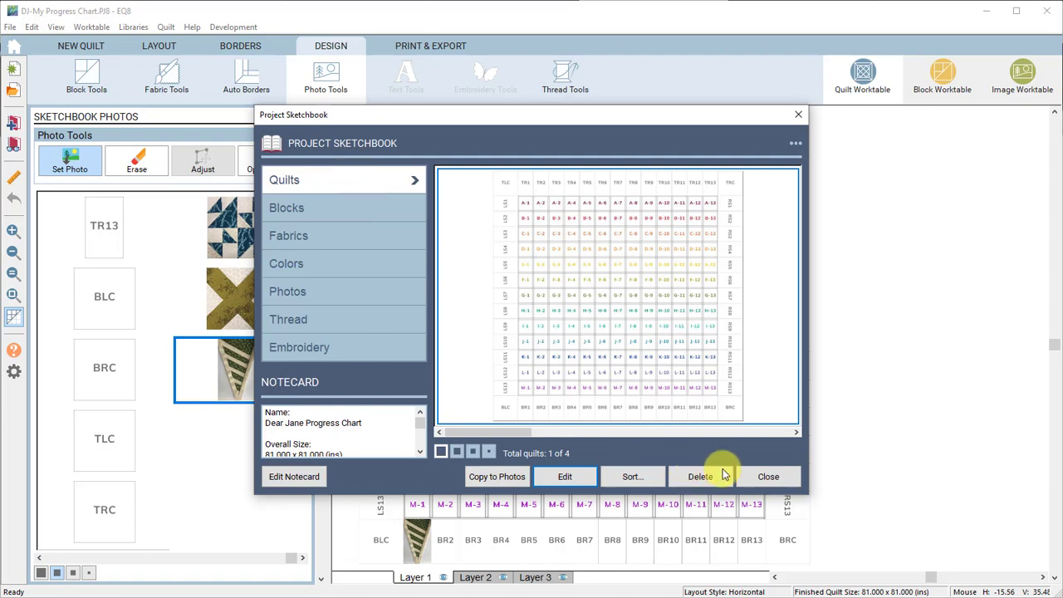
click(756, 476)
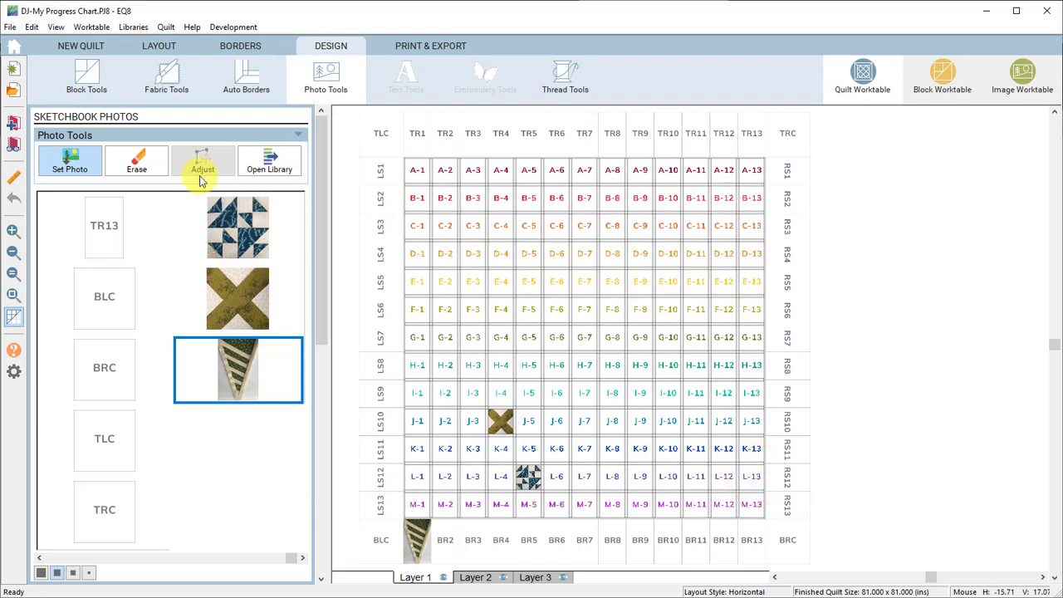
Browse the sketchbook's saved quilts and delete the first older quilt copy.
click(13, 146)
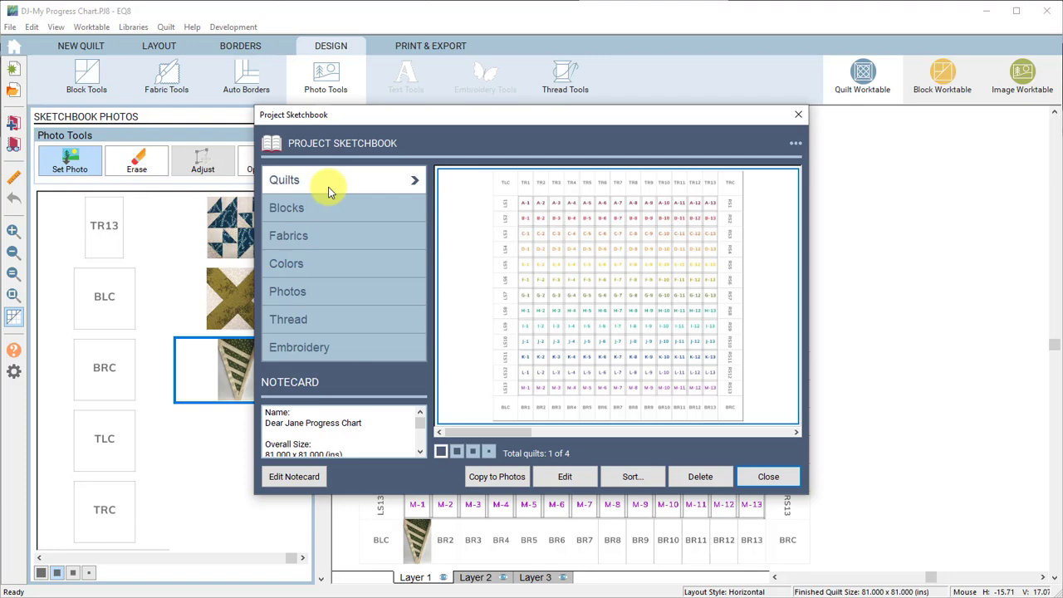
drag(488, 431, 775, 437)
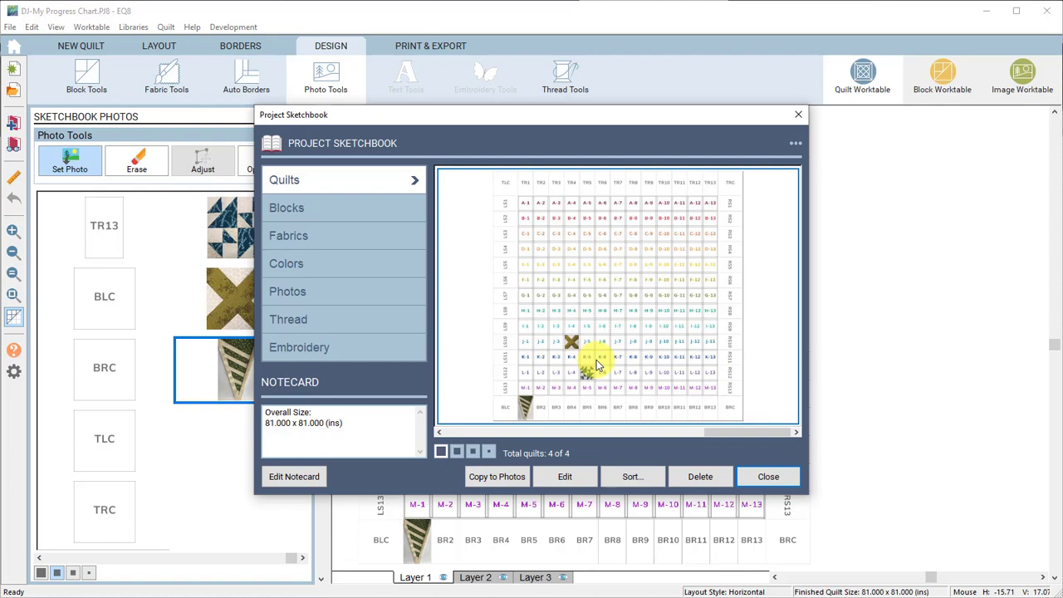
drag(733, 435, 444, 434)
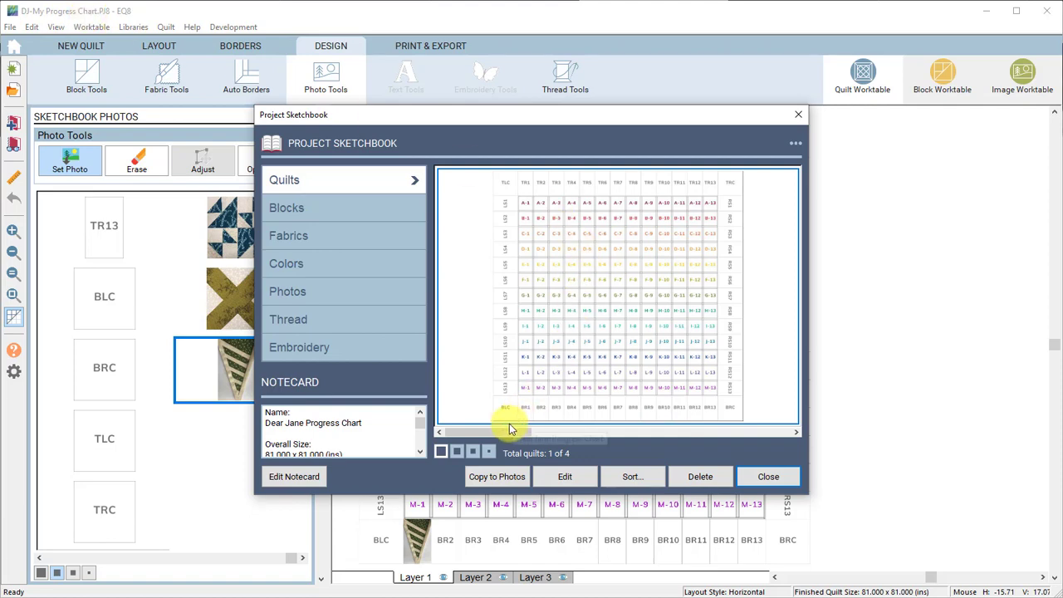
click(700, 476)
click(507, 337)
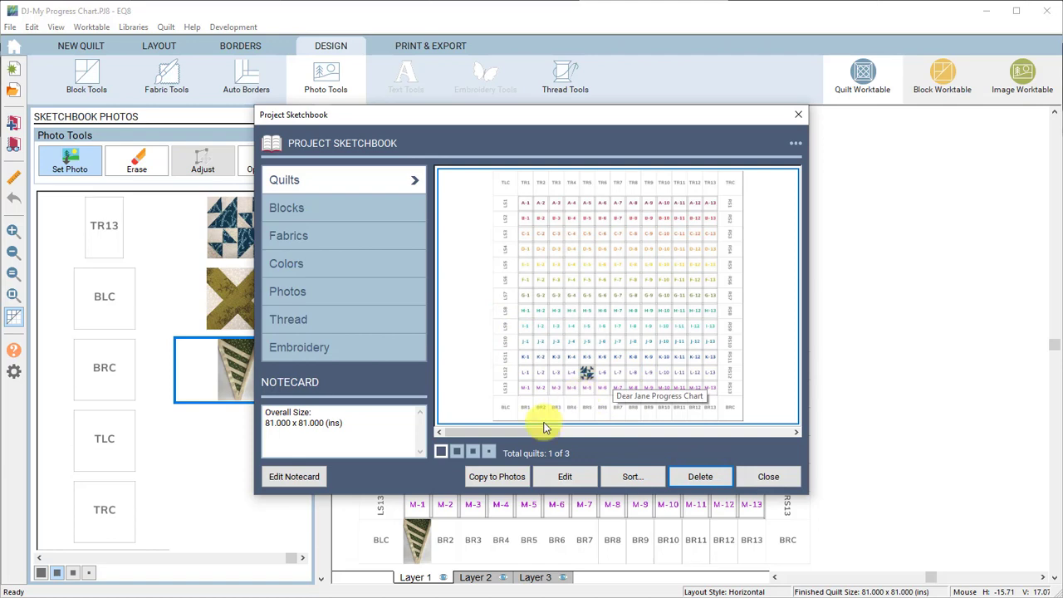
Delete the two remaining older quilt copies and view the sketchbook's 228 photos.
click(696, 476)
click(508, 336)
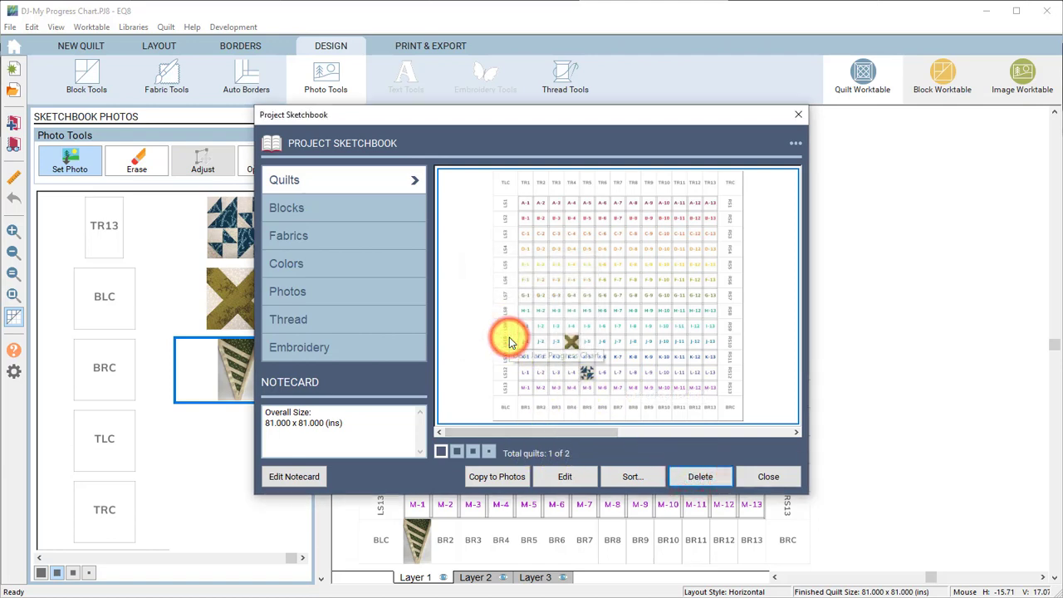
click(696, 476)
click(509, 335)
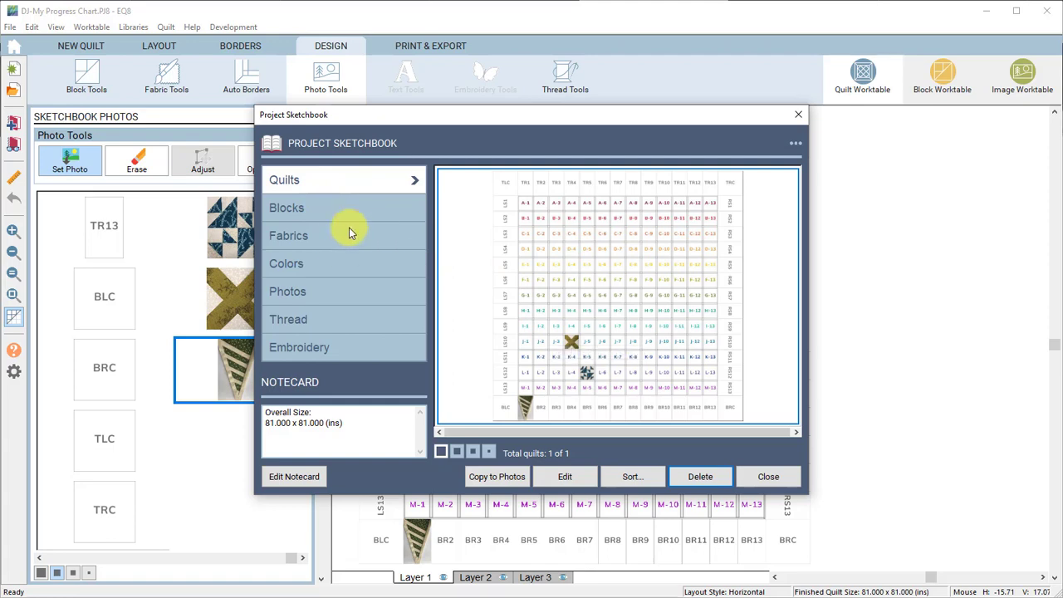
click(329, 290)
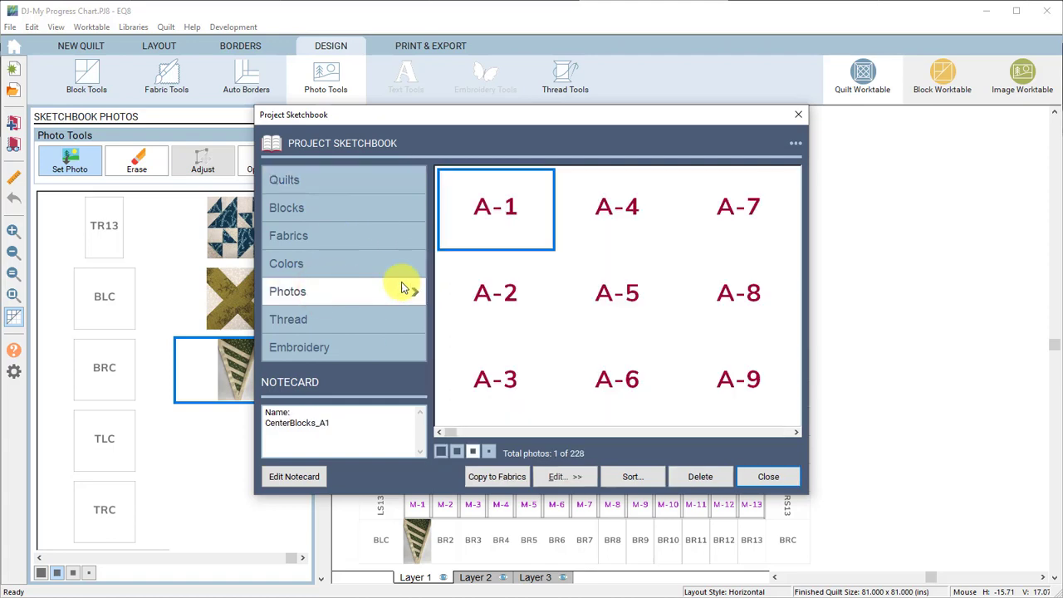
Clear all unused photos from the sketchbook, review what remains, and close the sketchbook.
click(795, 147)
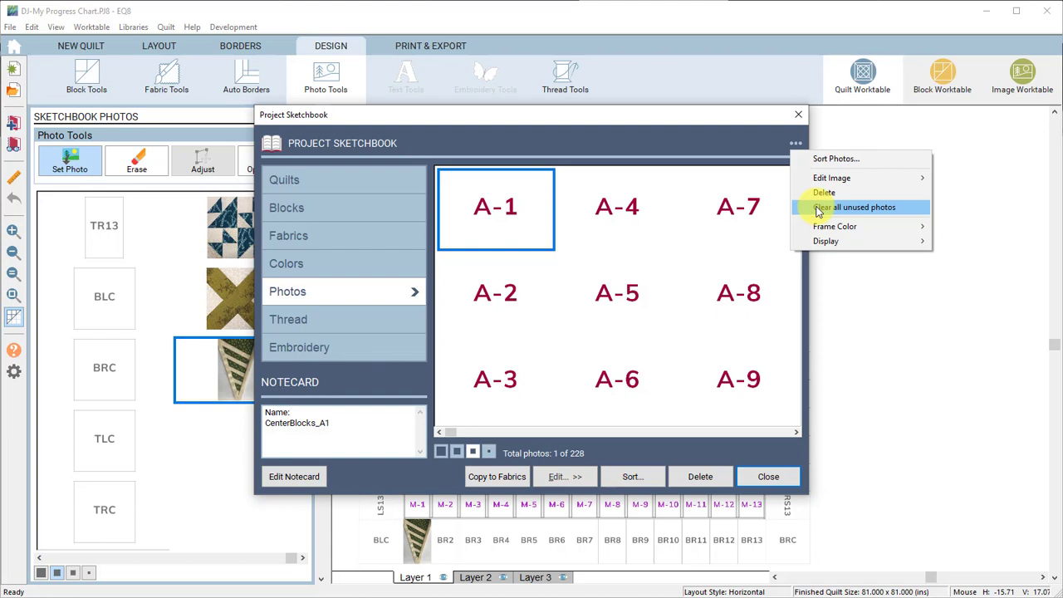
click(818, 207)
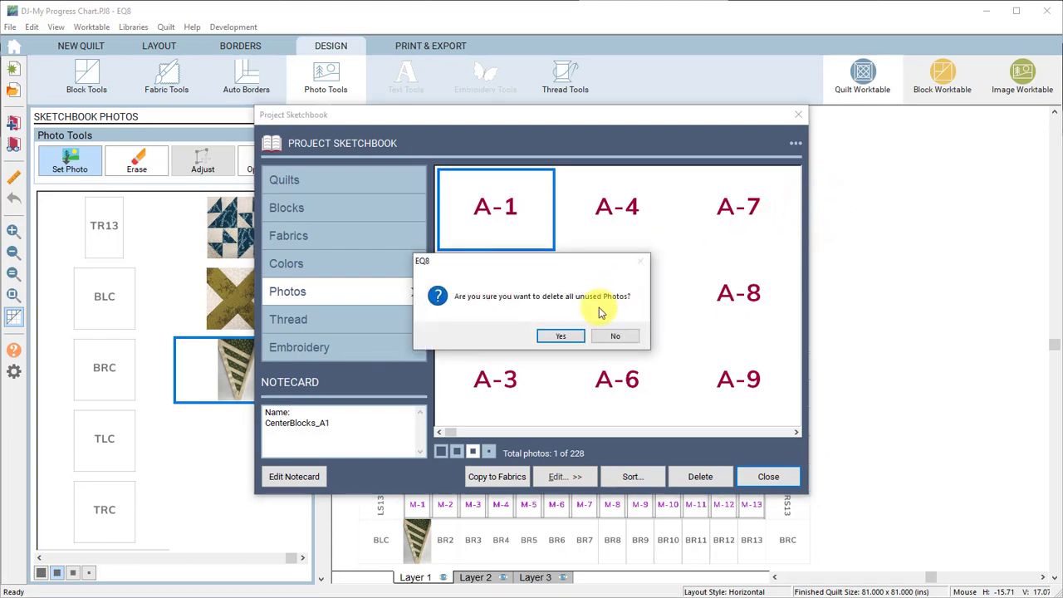
click(565, 337)
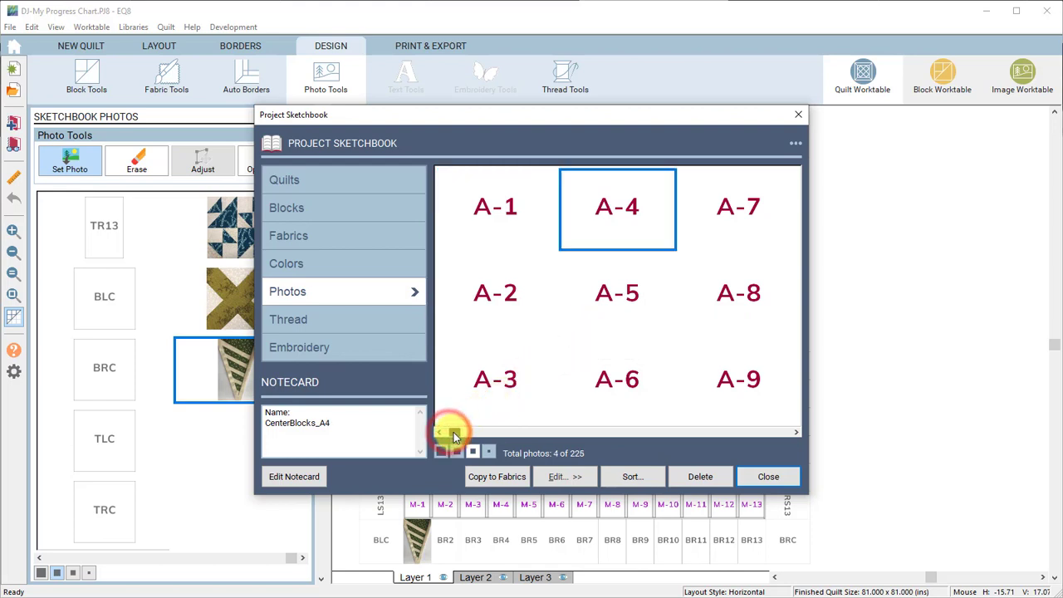
drag(457, 434, 662, 432)
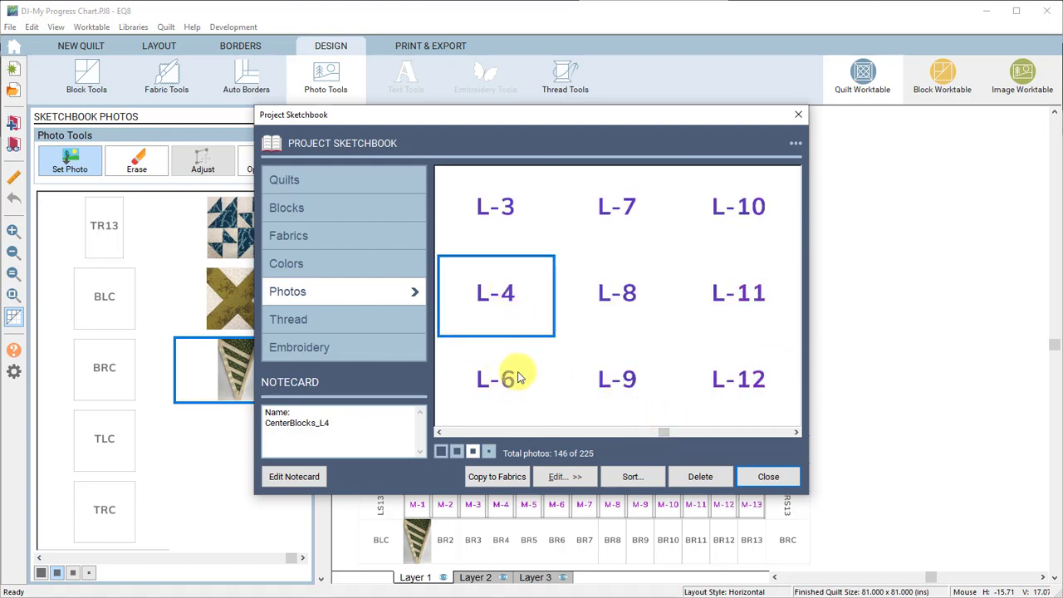
drag(662, 432, 626, 430)
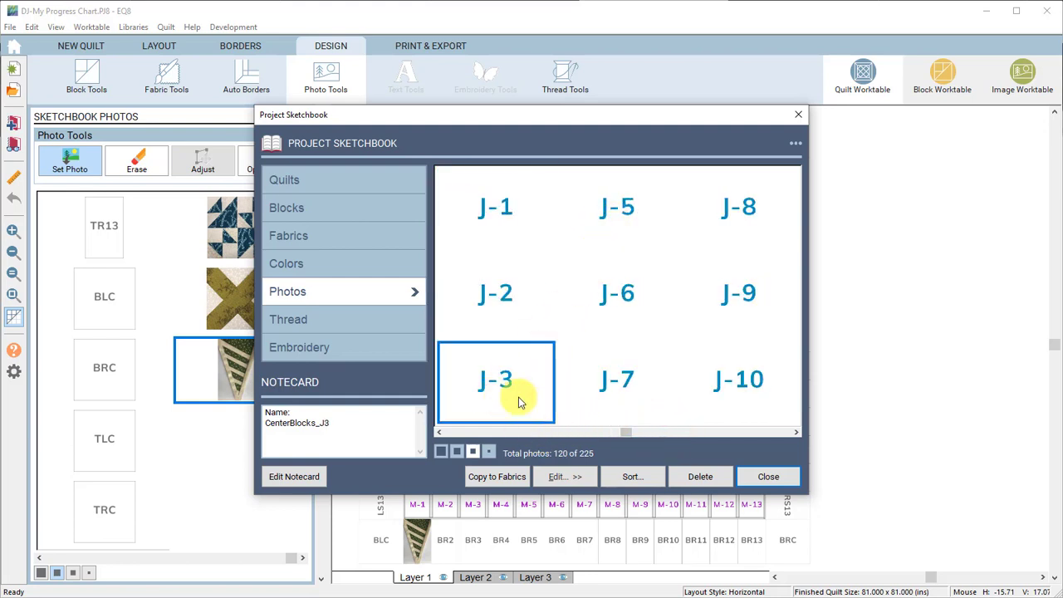
drag(623, 431, 690, 434)
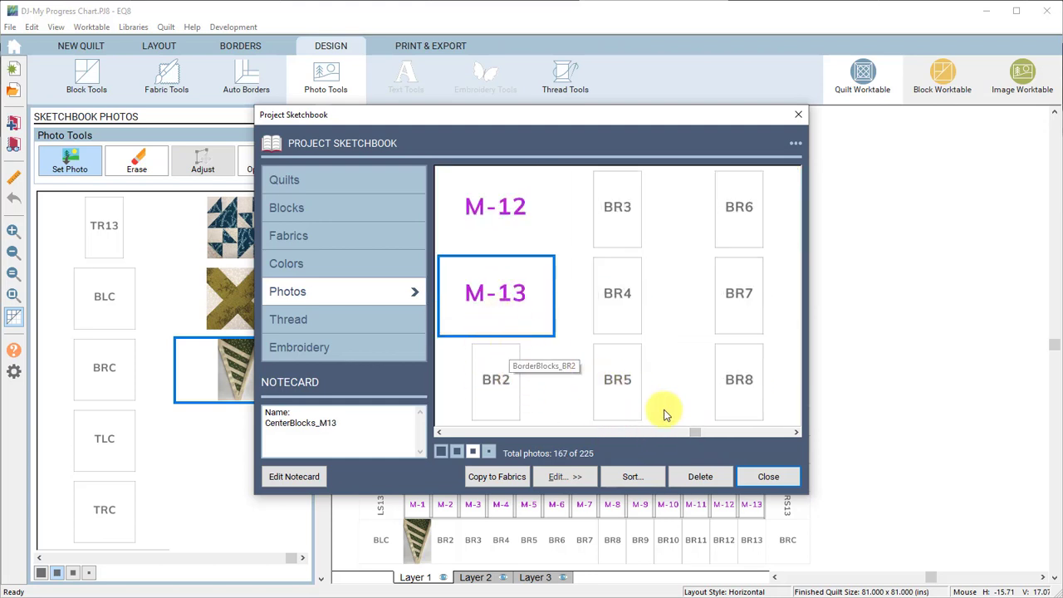
click(756, 475)
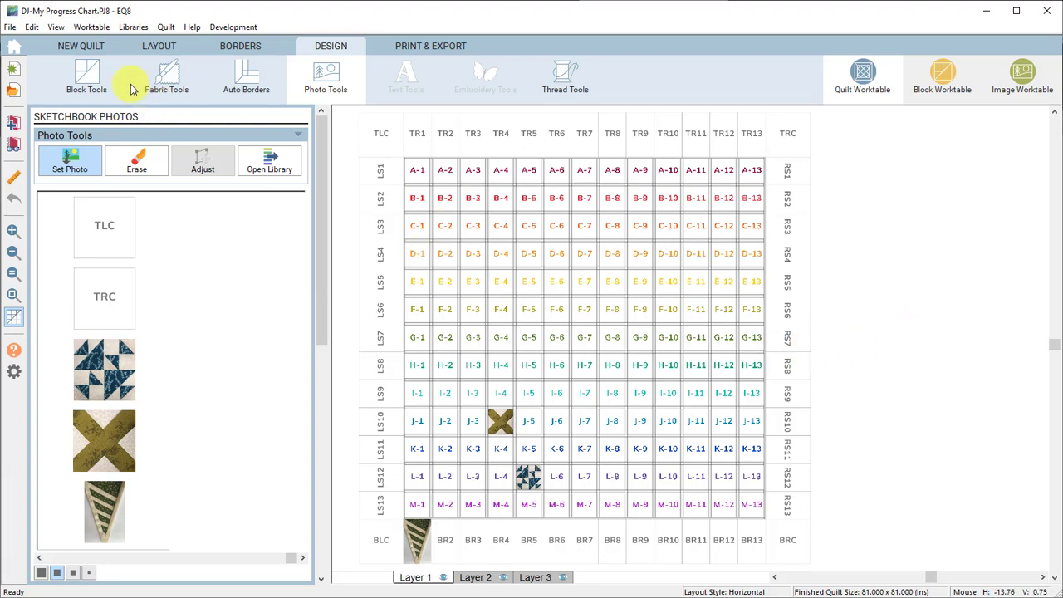
click(12, 29)
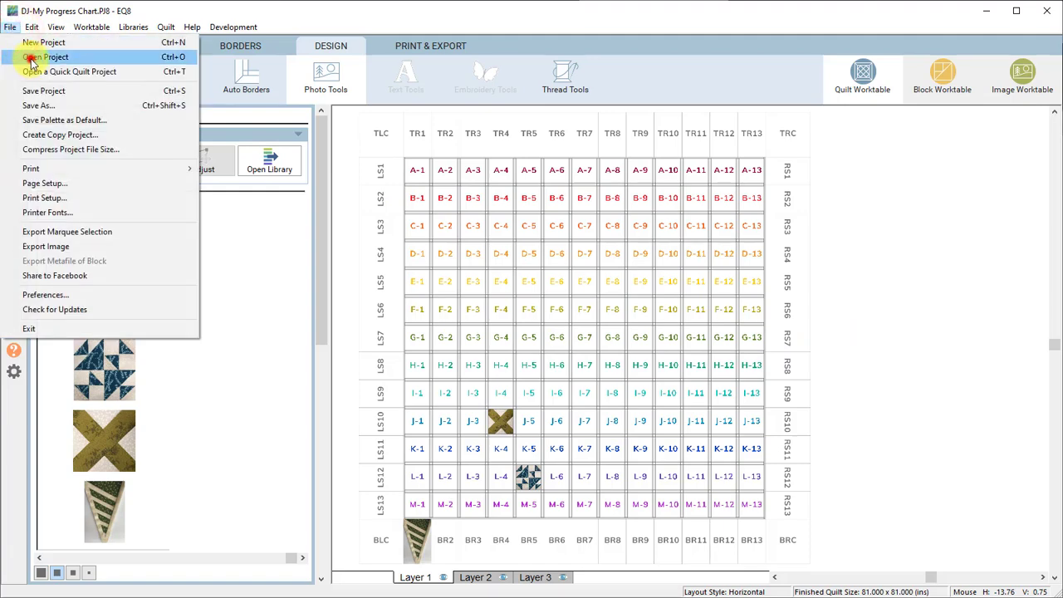
click(29, 57)
drag(458, 299, 457, 366)
click(372, 390)
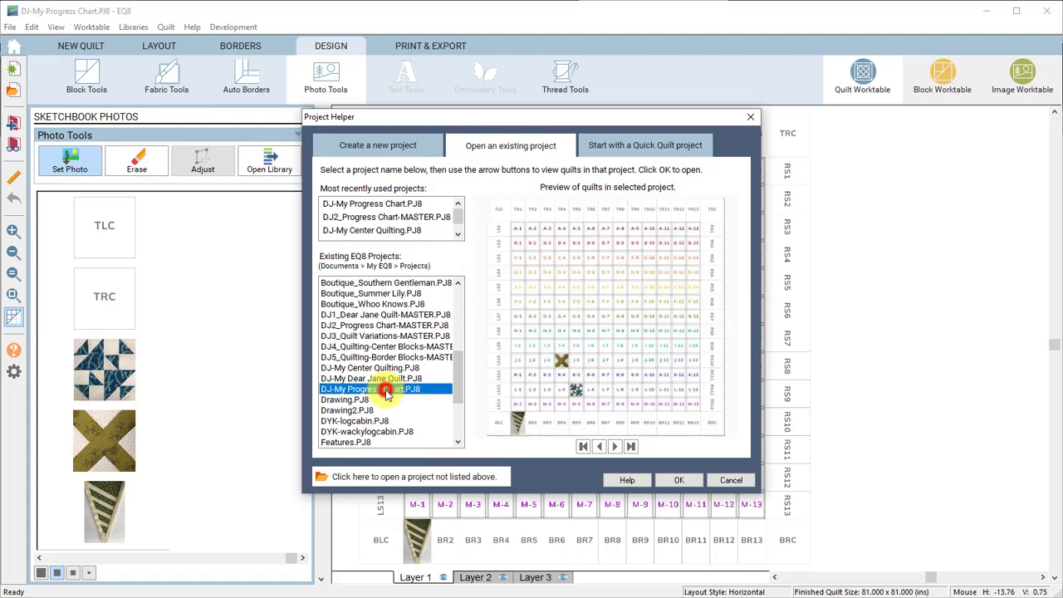
click(407, 327)
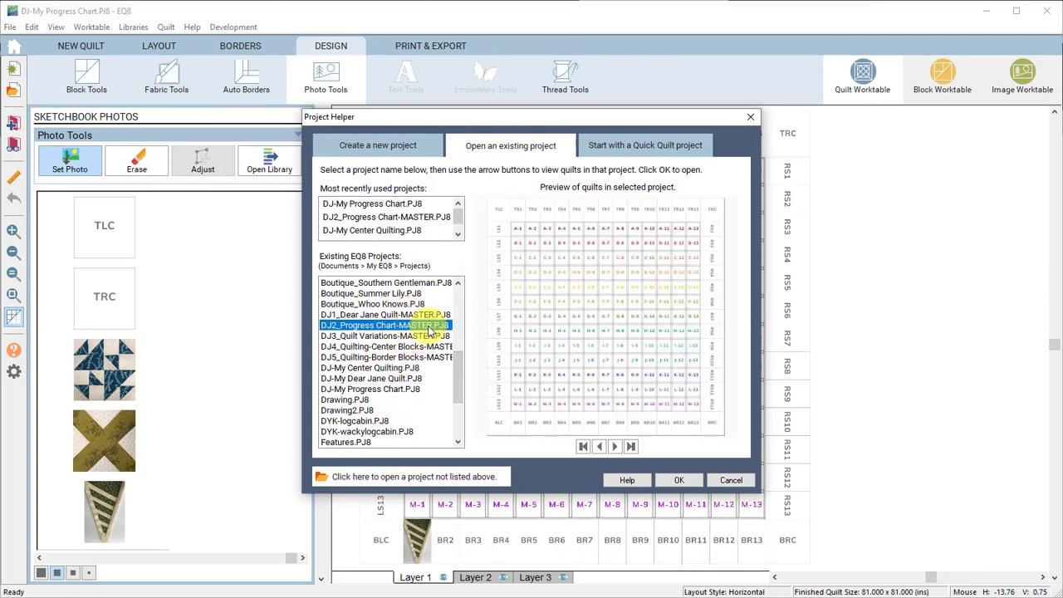
click(382, 389)
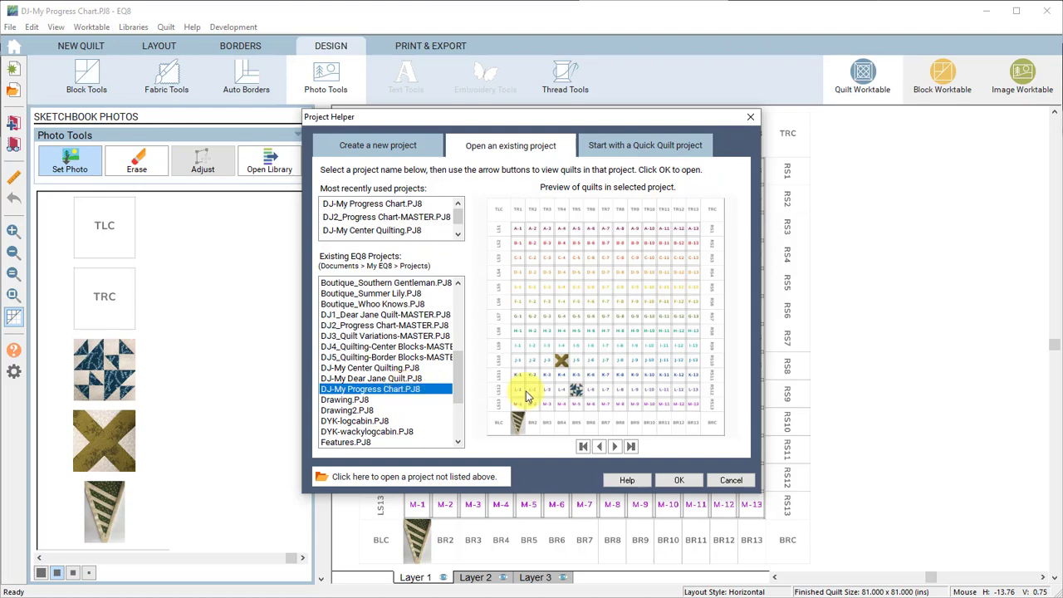
click(728, 480)
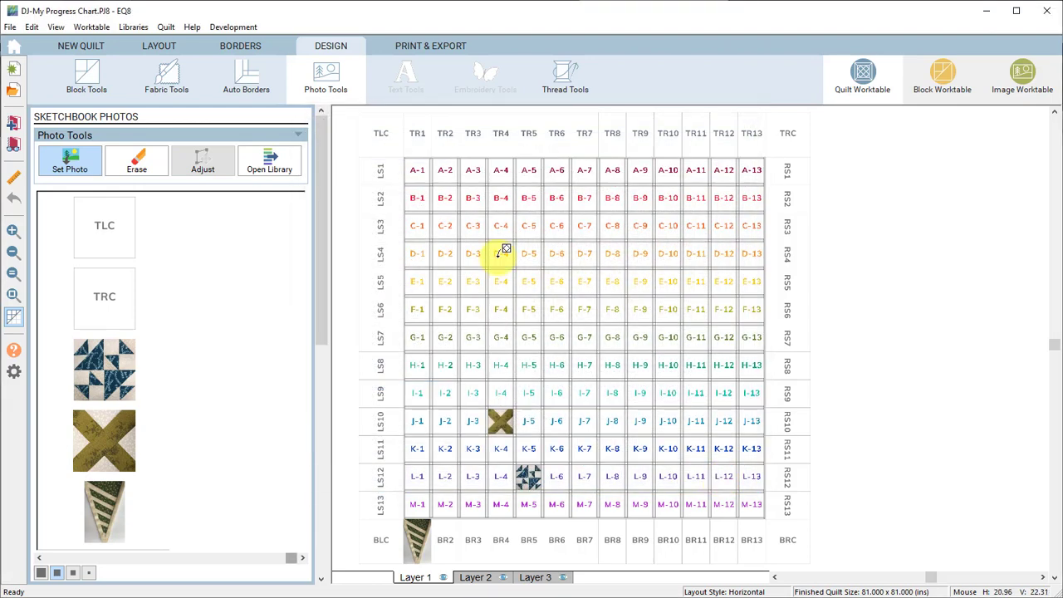